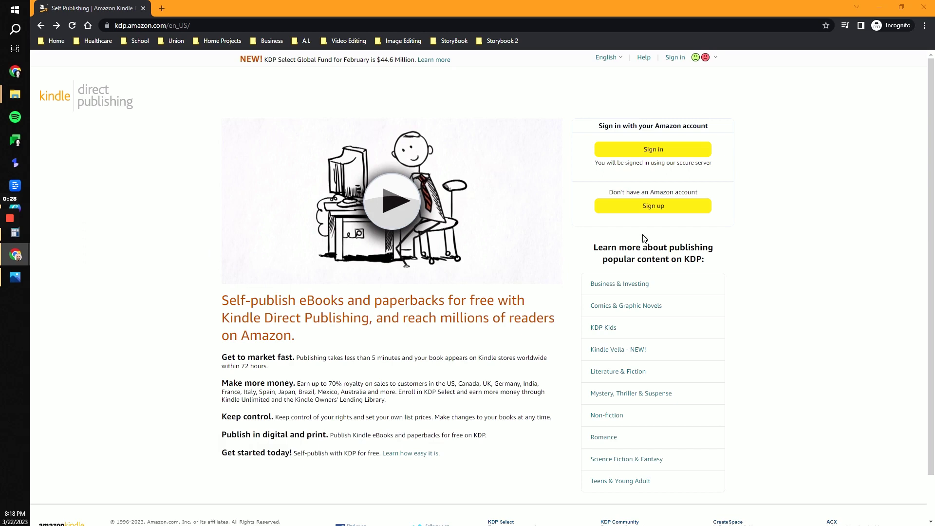
Open the KDP sign-up route and start creating a new KDP account
click(650, 210)
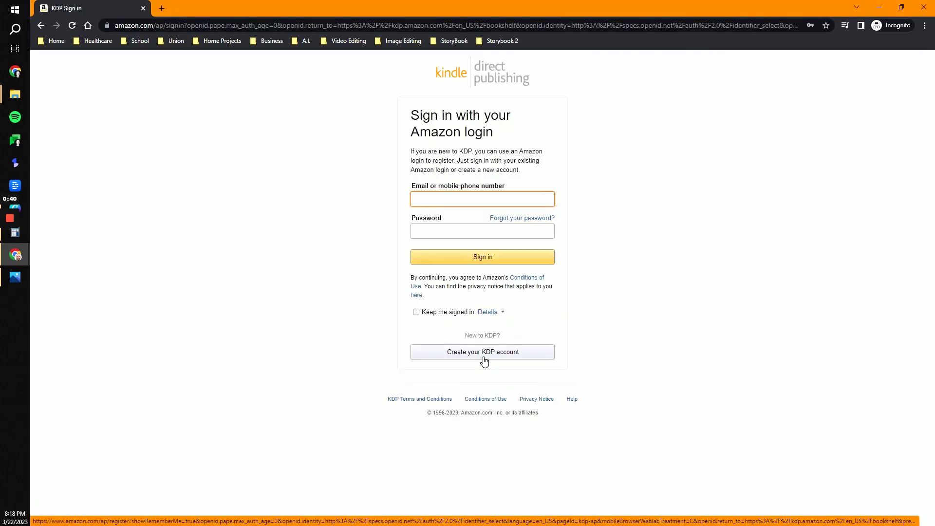
click(483, 352)
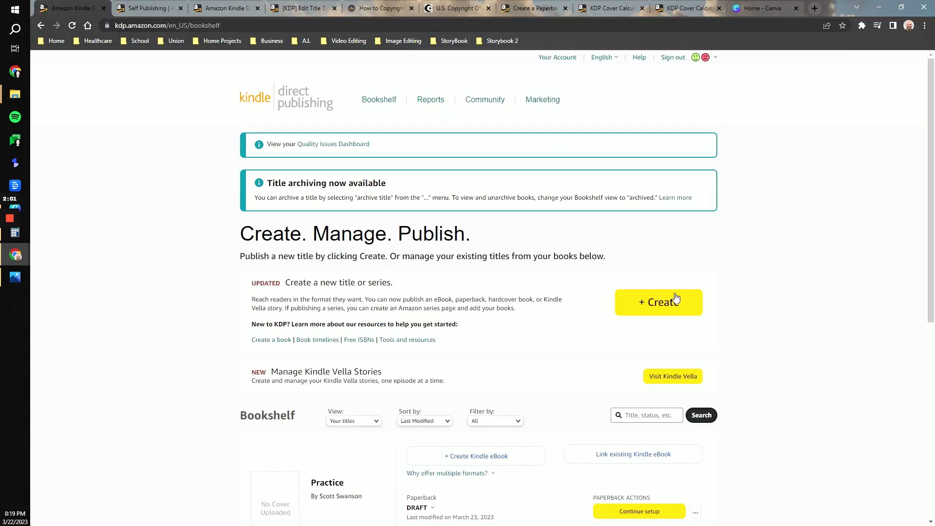
Start a new title from the bookshelf and choose Paperback as the format
click(663, 308)
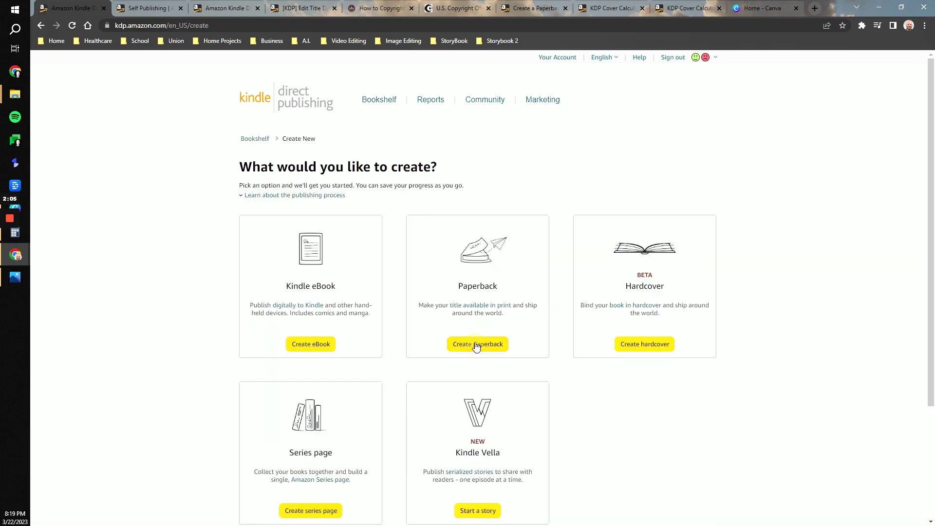
click(475, 344)
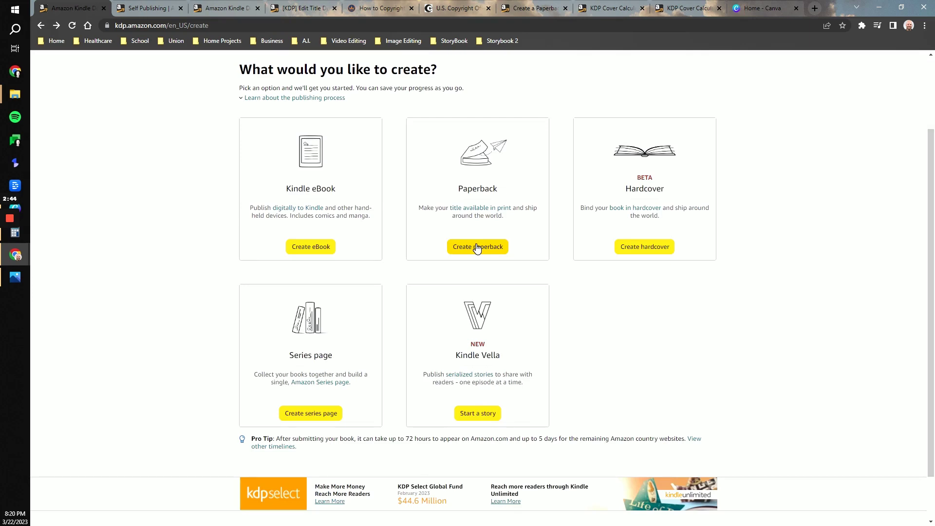
click(477, 247)
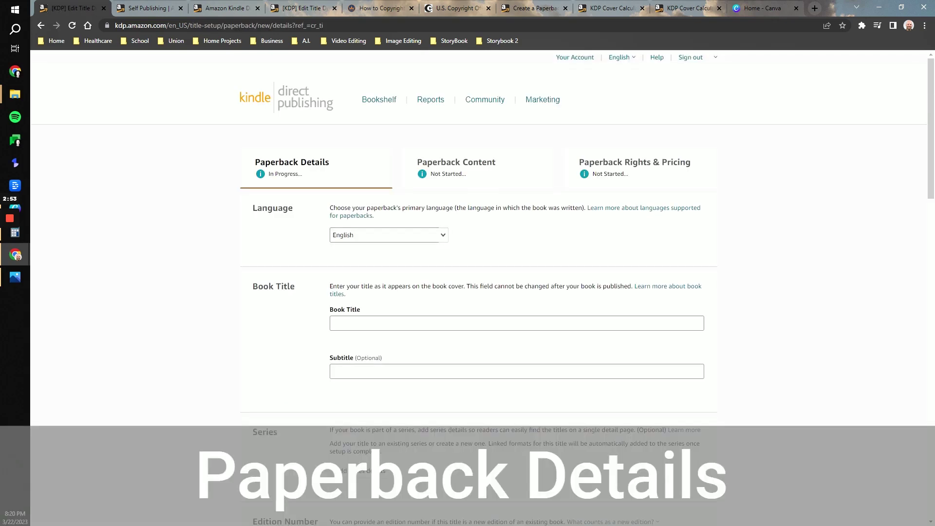
Enter "Jace and the Magic Compass" as the book title and fill in the primary author's name
click(387, 322)
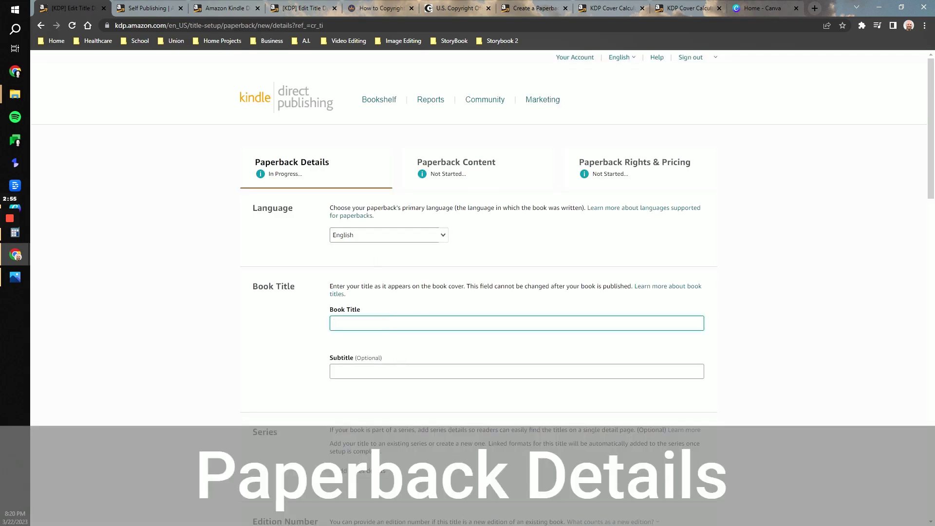
text(Jace and )
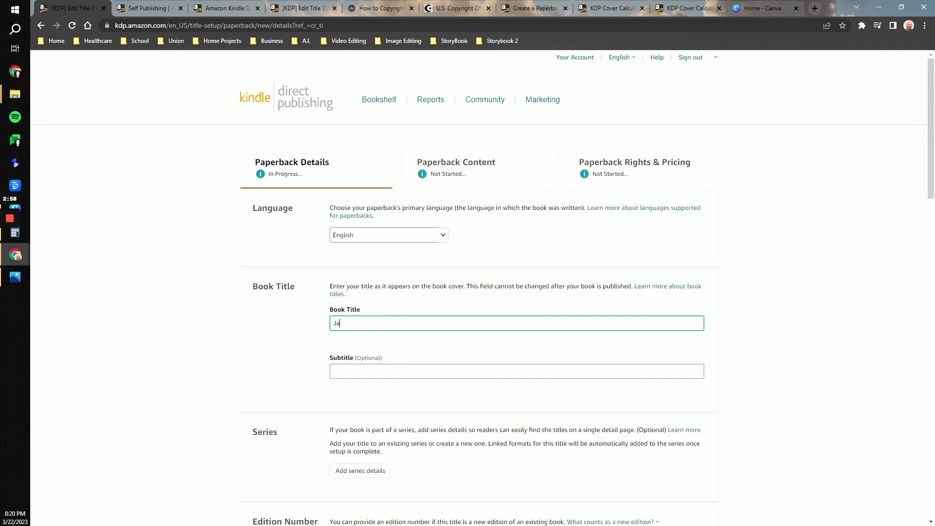
text(the Magic)
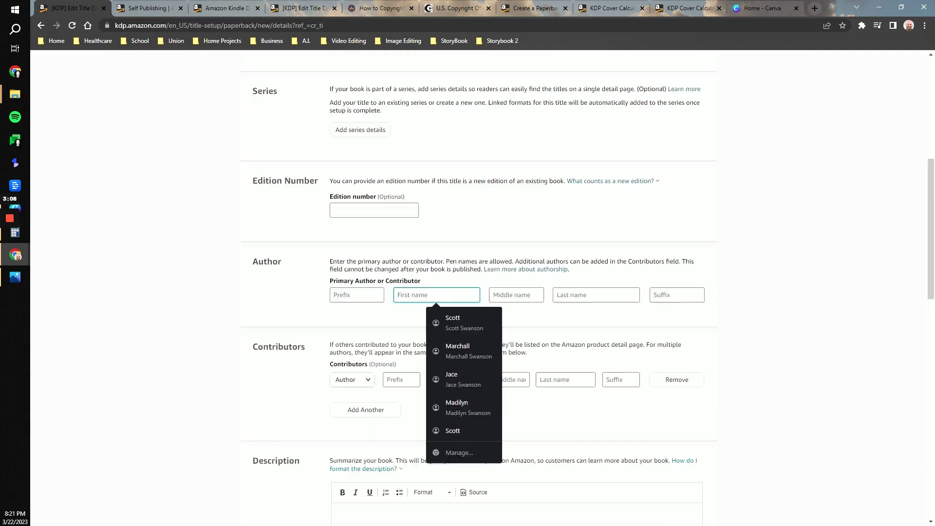
text(Scott)
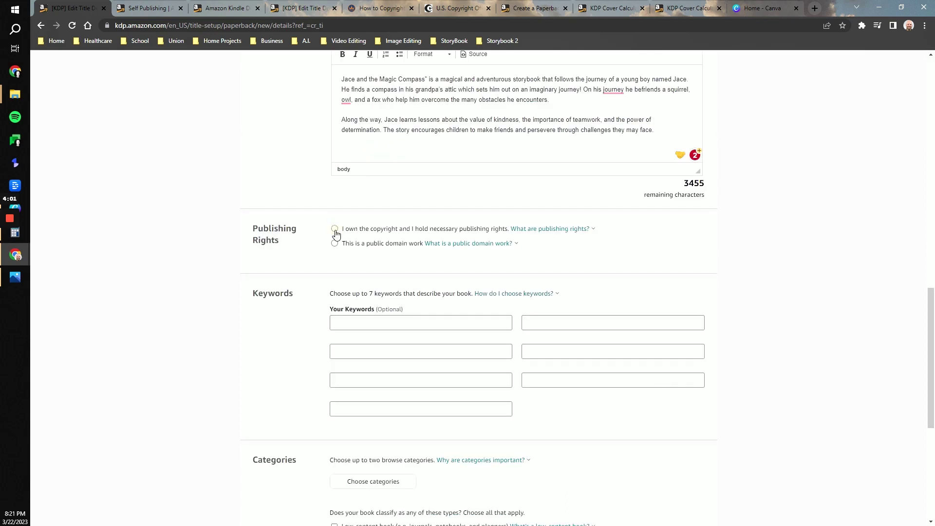
Declare ownership of the copyright and publishing rights, and enter the keywords Teamwork, Friendship, Determination, Diversity, Young Black Boy and Adventure
click(335, 229)
click(455, 8)
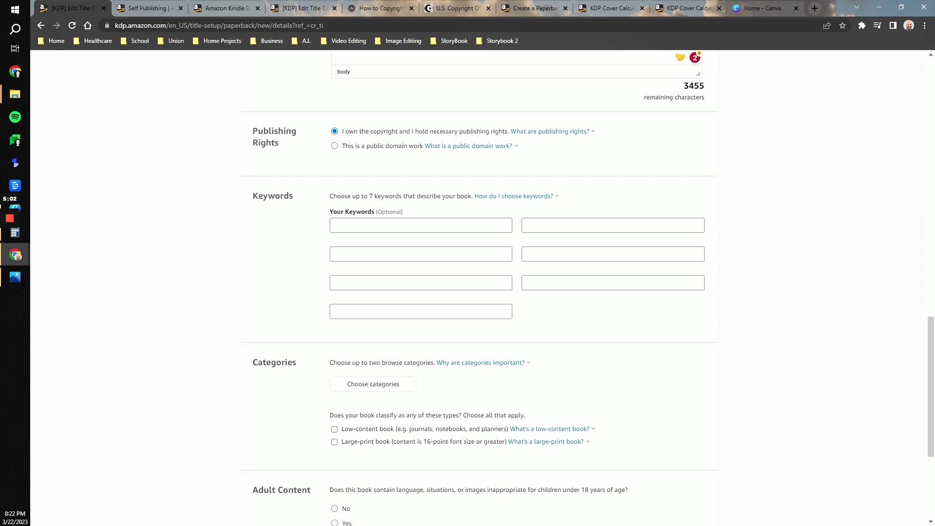
click(351, 225)
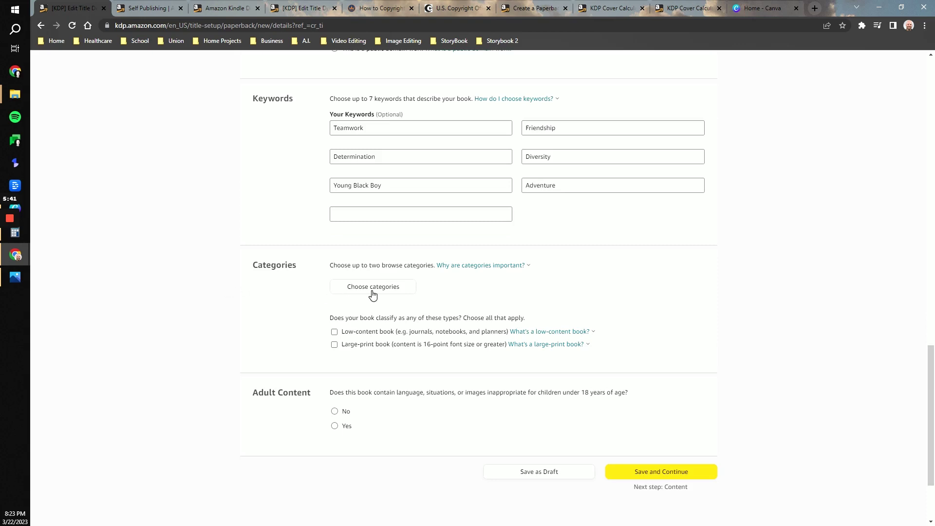
Assign the categories Juvenile Fiction > General and Juvenile Fiction > Action & Adventure > General, and save them
click(372, 288)
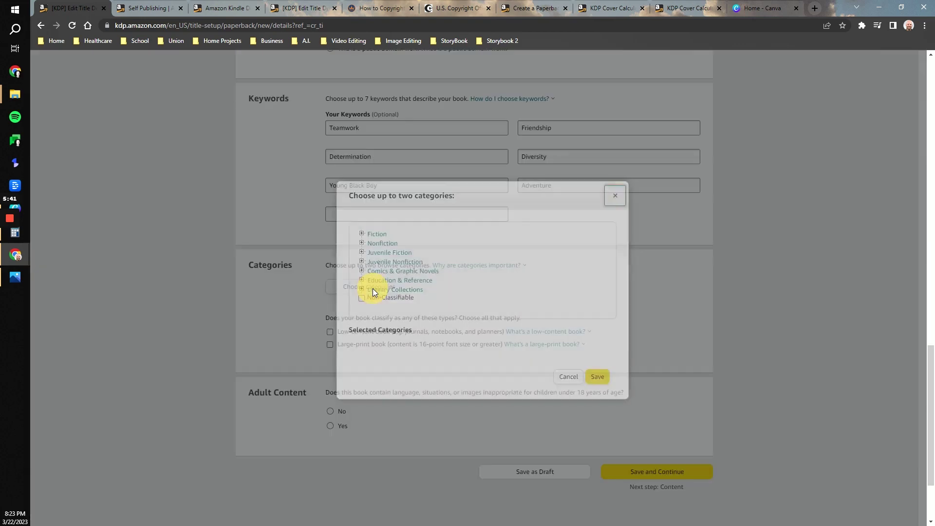
click(362, 251)
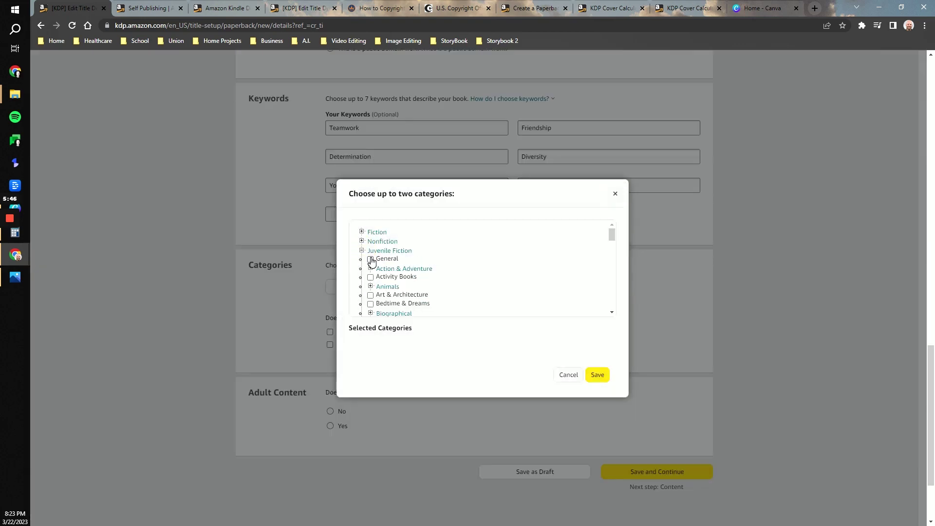
click(371, 260)
click(371, 269)
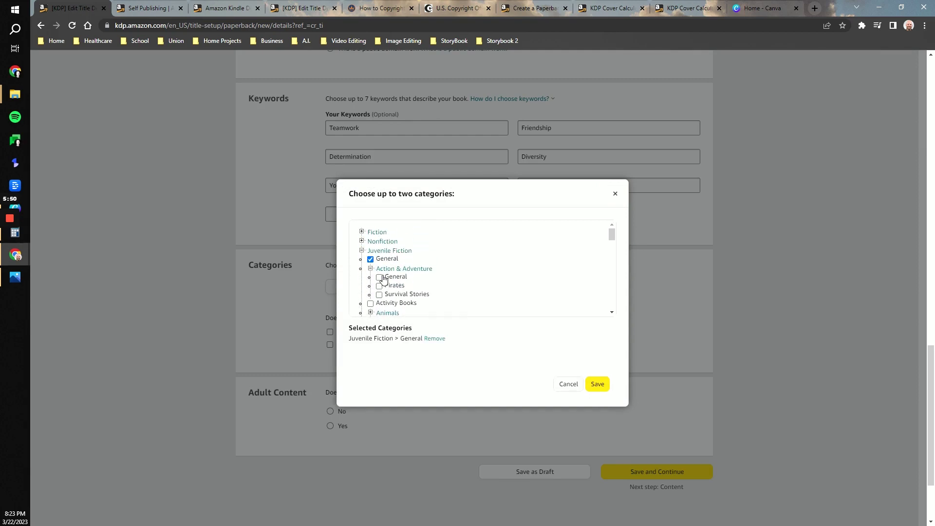
click(379, 279)
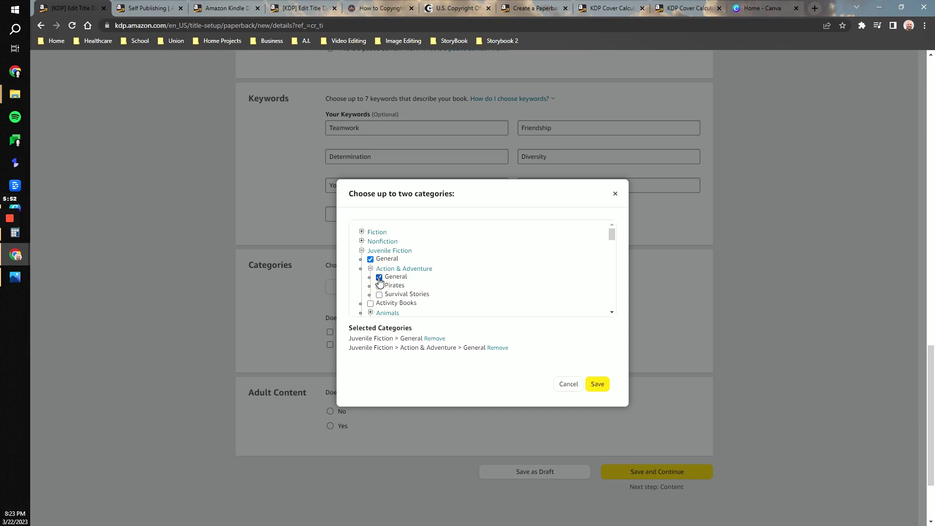
click(597, 384)
Answer No to the adult content question, then save the paperback details and continue to Paperback Content
click(334, 380)
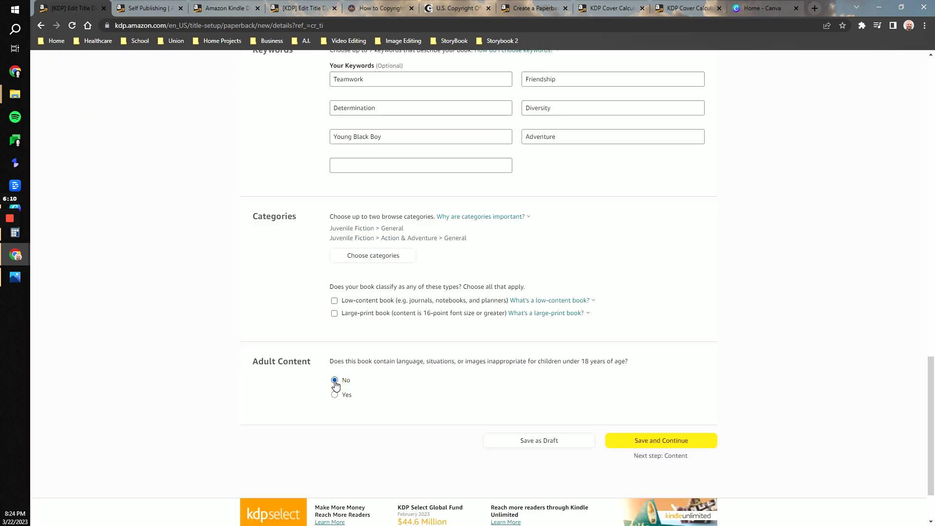
click(672, 441)
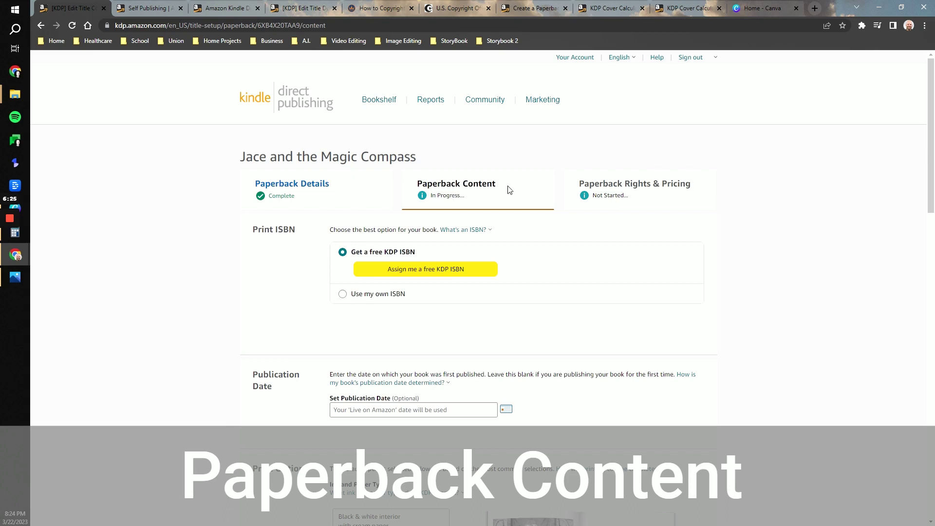
Assign a free KDP ISBN to the paperback
click(424, 272)
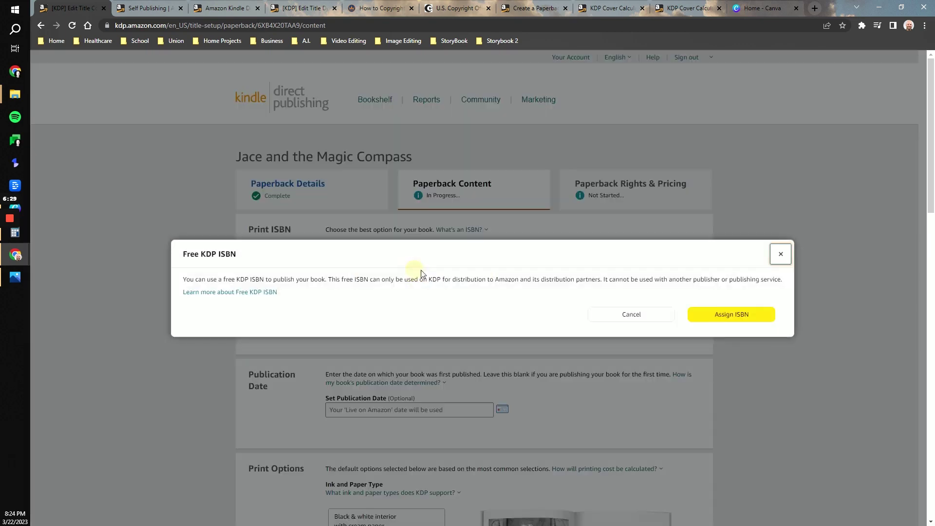
click(744, 319)
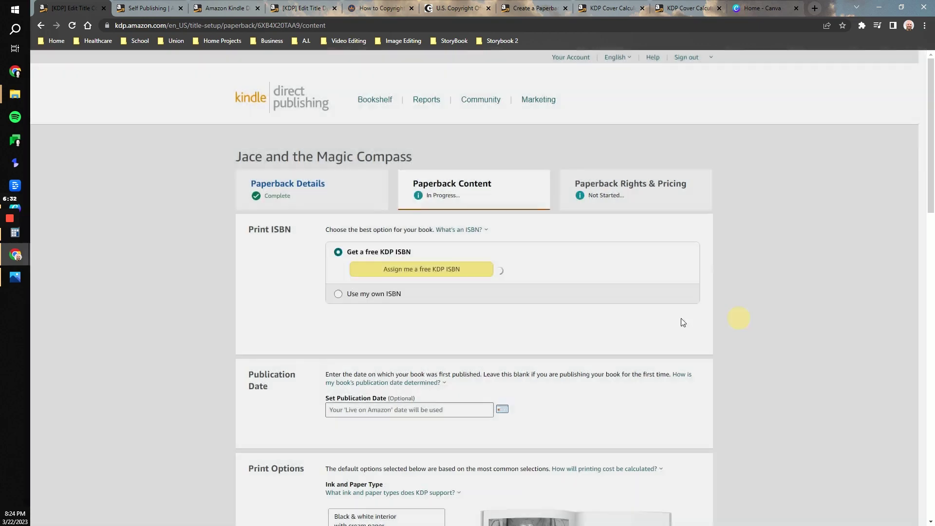
Set the ink and paper type to Premium color interior with white paper
scroll(535, 324, down, 2)
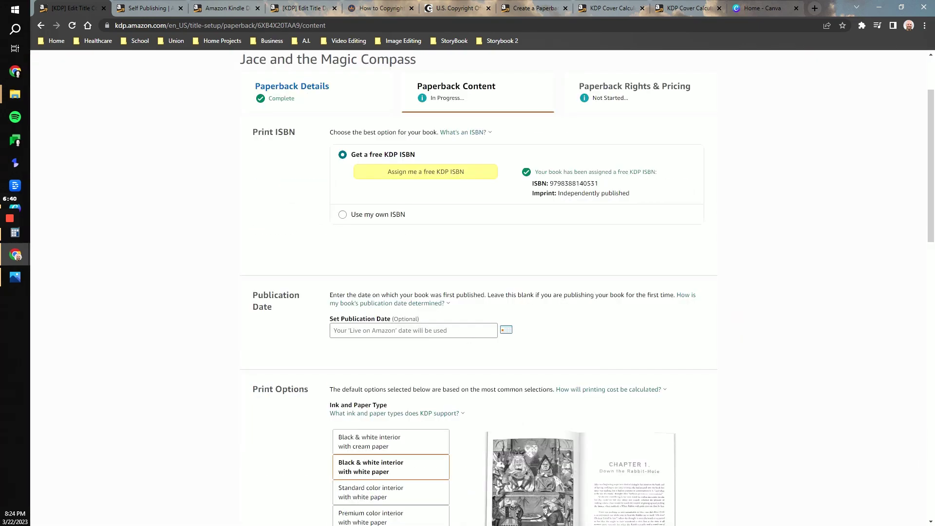
scroll(395, 335, down, 3)
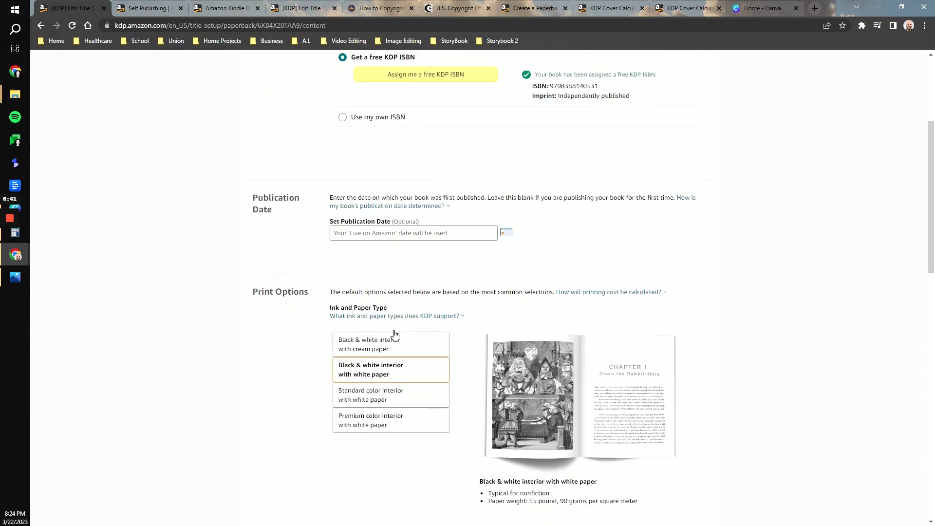
click(365, 375)
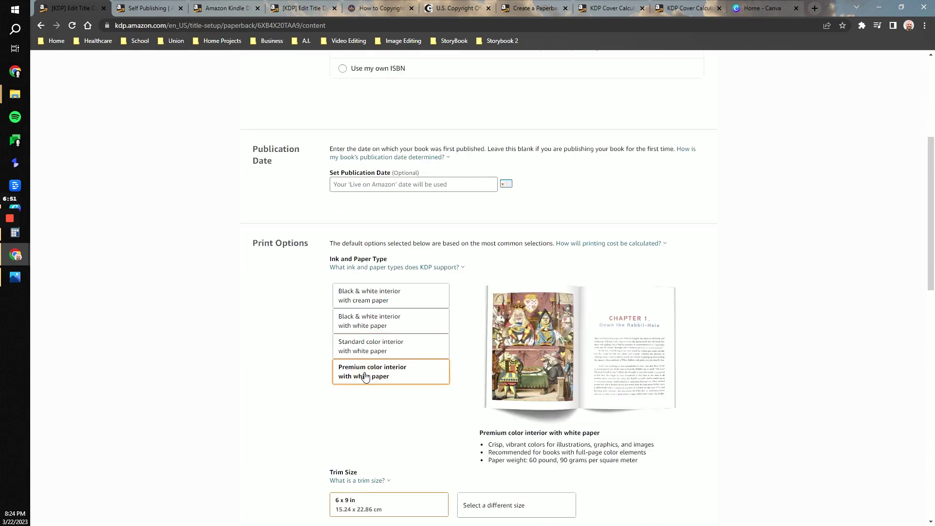
Choose the 6 x 9 in trim size and set the paperback cover finish to Glossy
scroll(392, 375, down, 4)
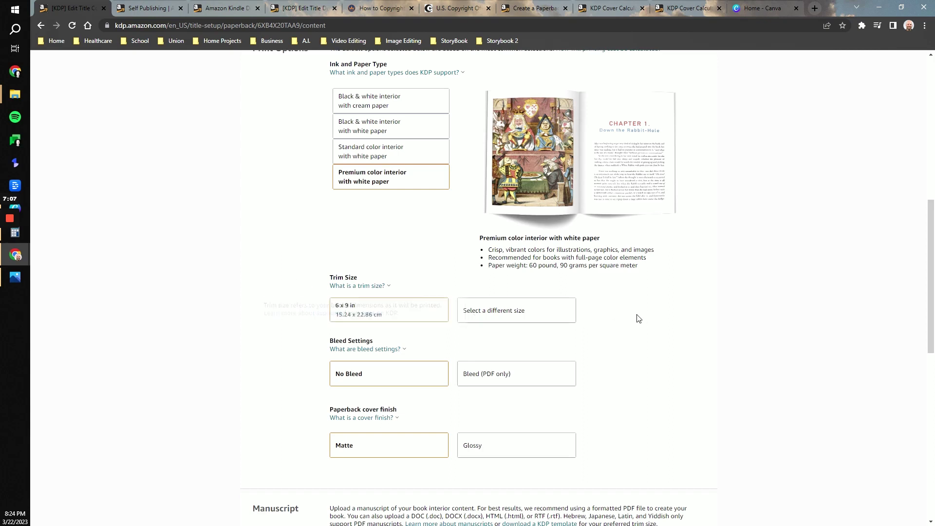
click(479, 319)
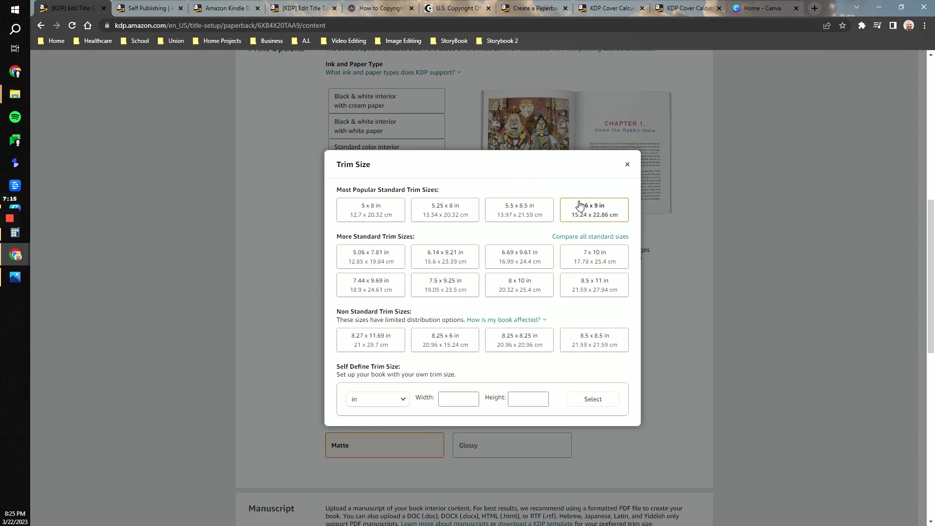
click(603, 215)
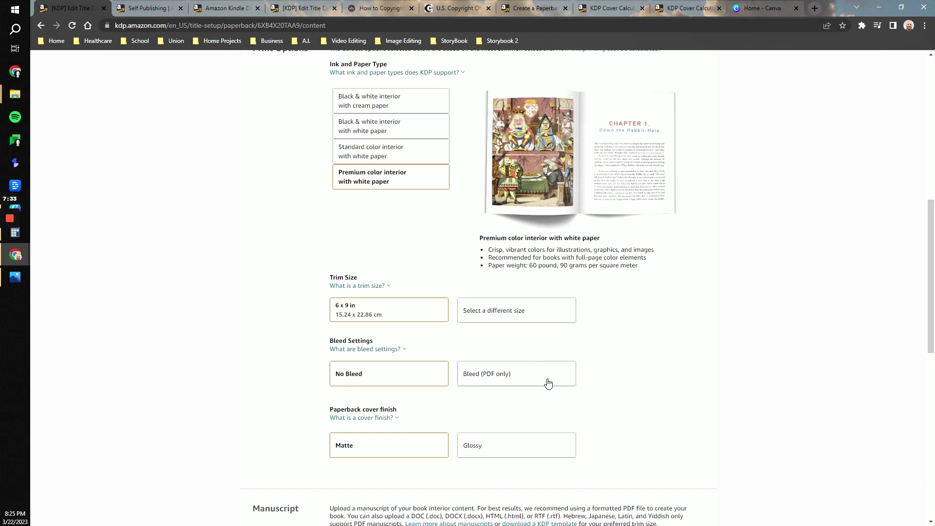
scroll(536, 385, down, 1)
click(515, 406)
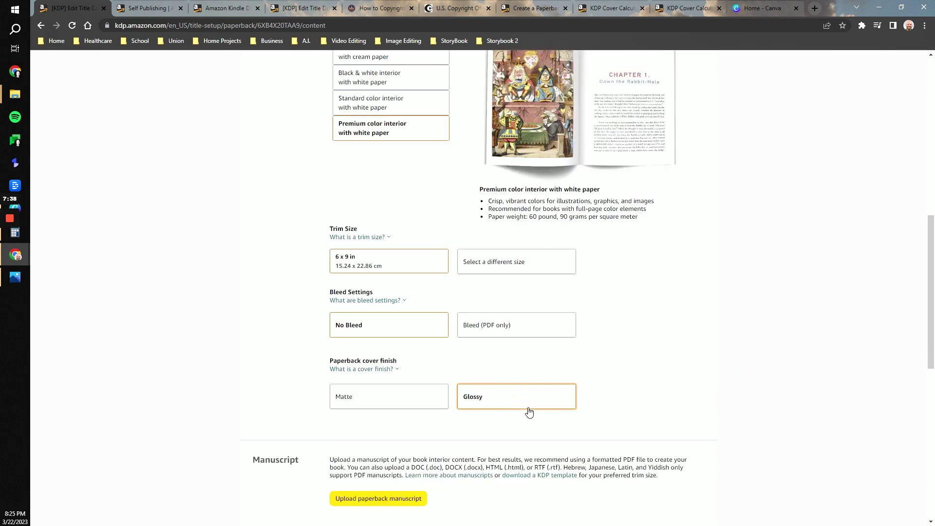
Upload the PDF file Practice Book as the paperback manuscript
scroll(506, 408, down, 6)
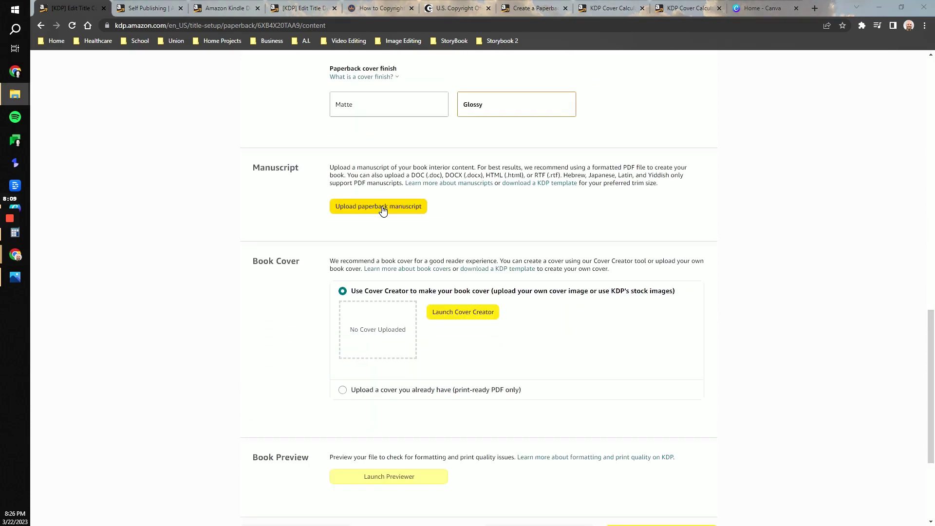
click(382, 208)
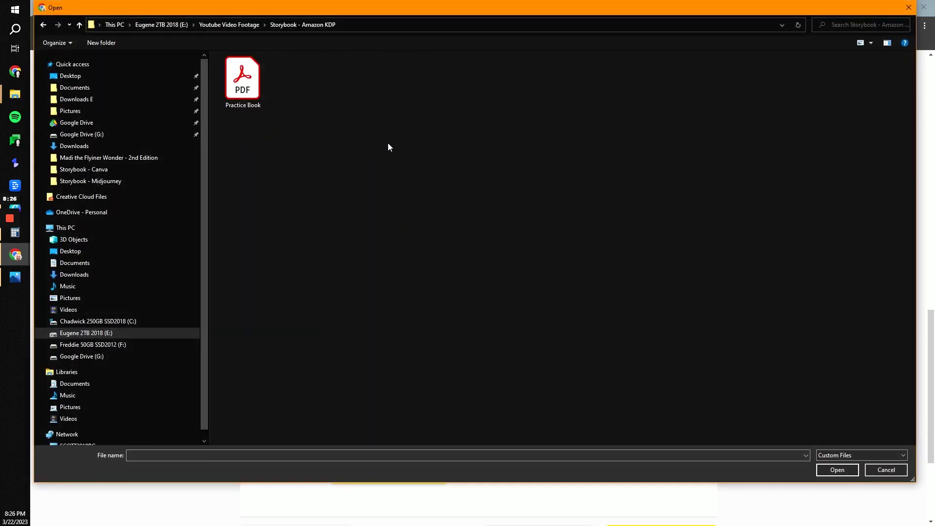
click(241, 86)
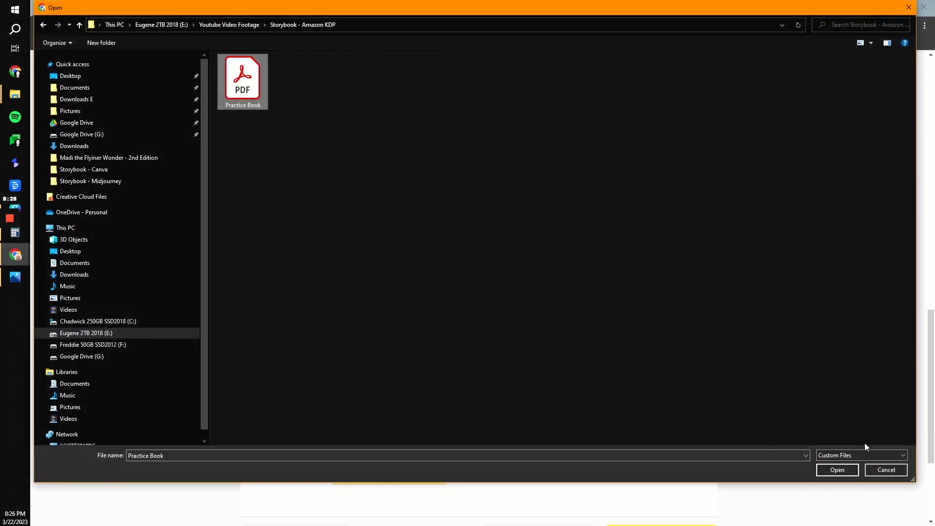
click(837, 470)
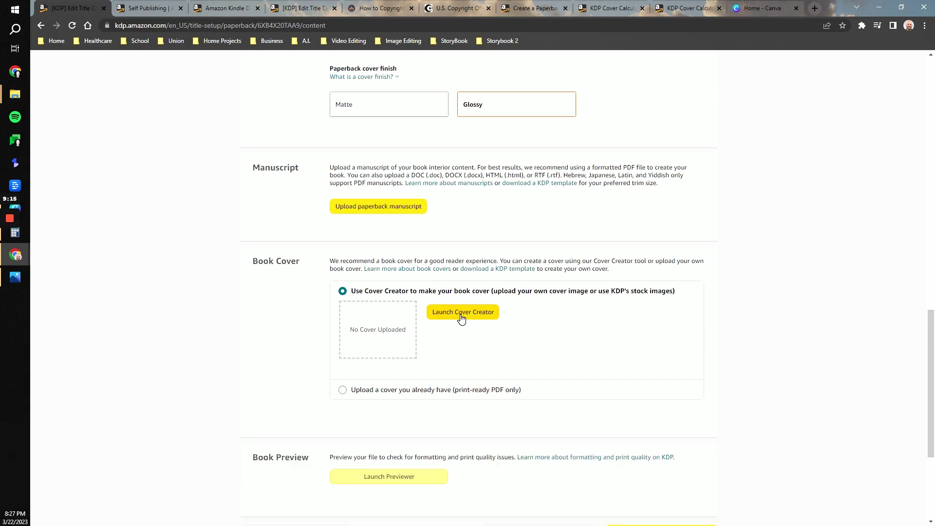
Launch Cover Creator for the book cover and dismiss its how-to introduction
click(461, 314)
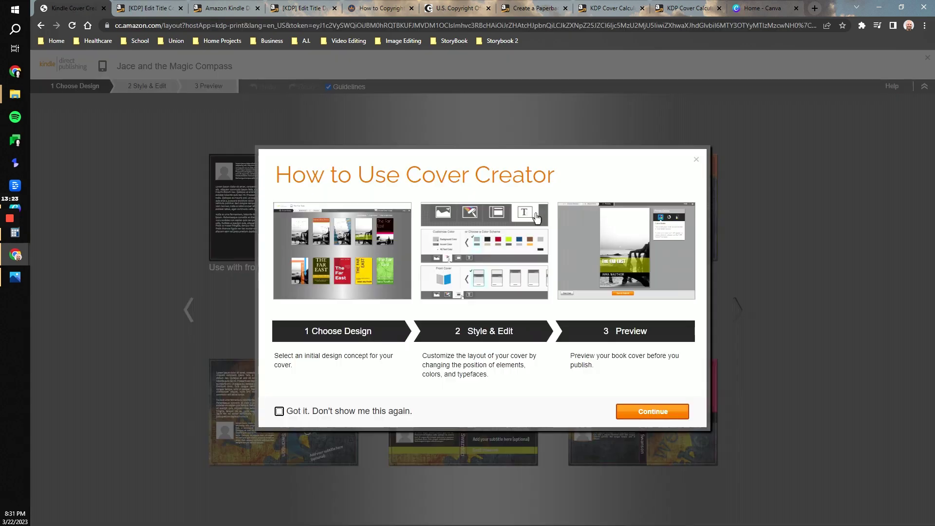
click(697, 160)
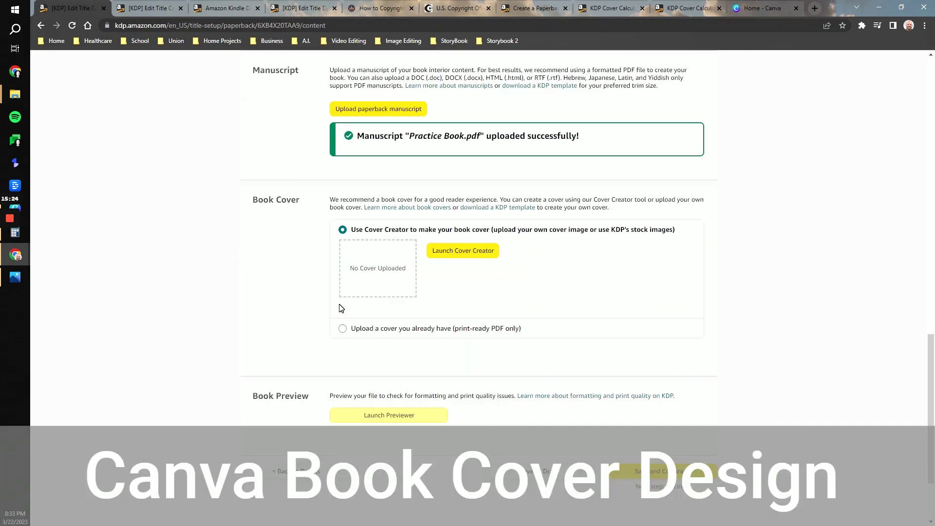
Choose to upload an existing print-ready PDF cover, and calculate the cover dimensions for a 6 x 9 in paperback with 34 pages
click(343, 329)
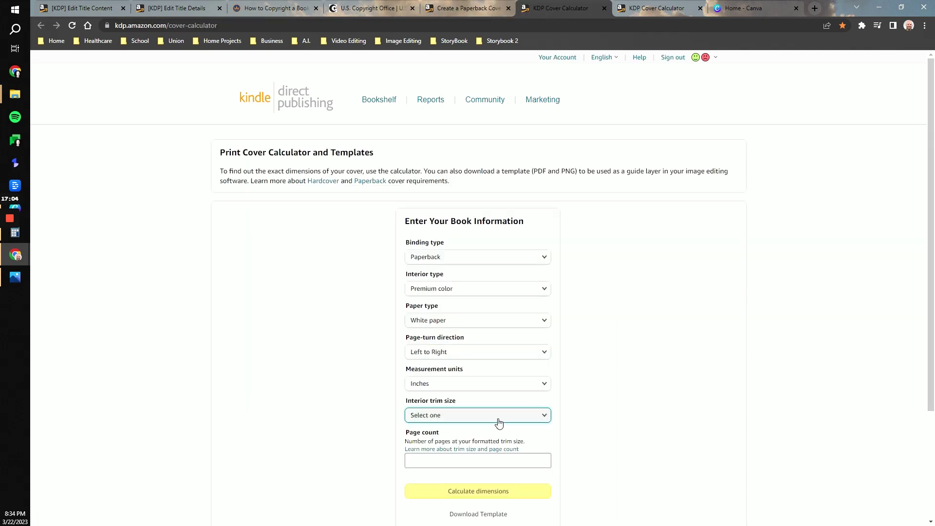
click(498, 420)
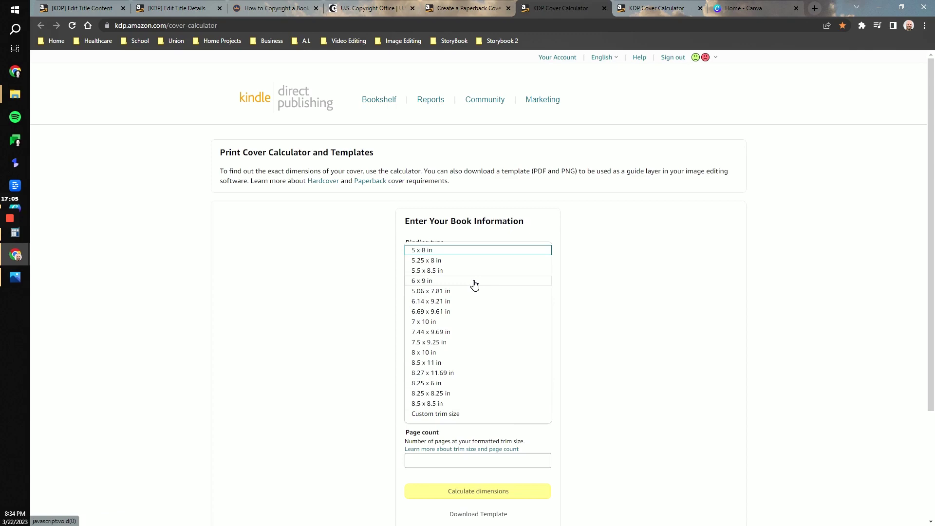
click(475, 282)
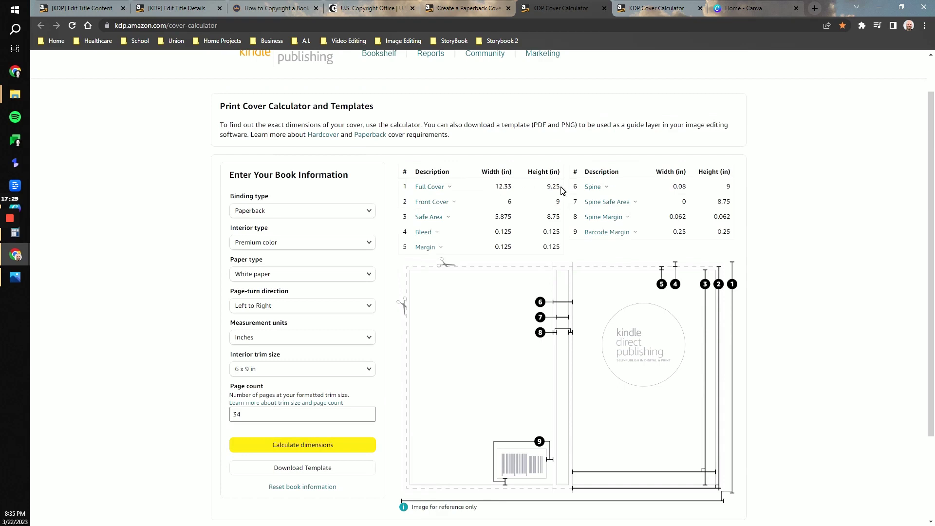
Download the KDP cover template, and create a custom-size design of 12.33 x 9.25 in in Canva
click(297, 468)
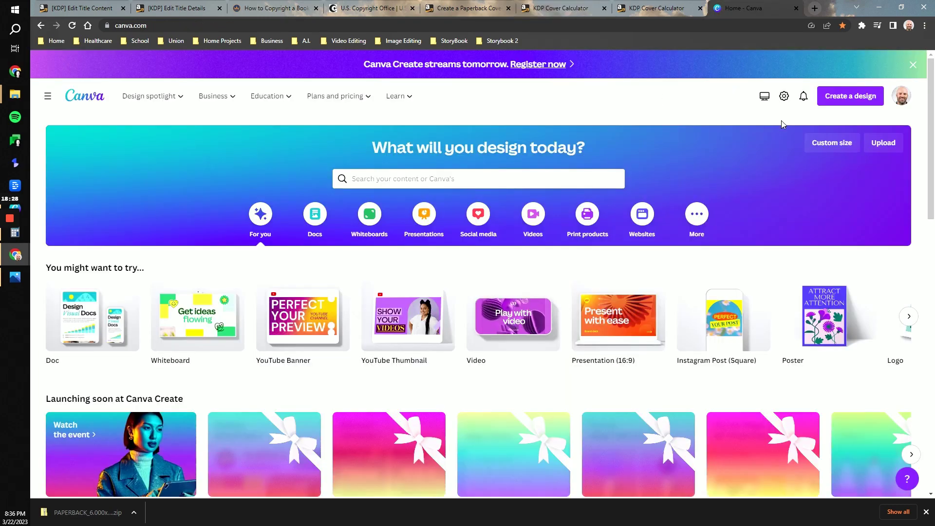
click(848, 97)
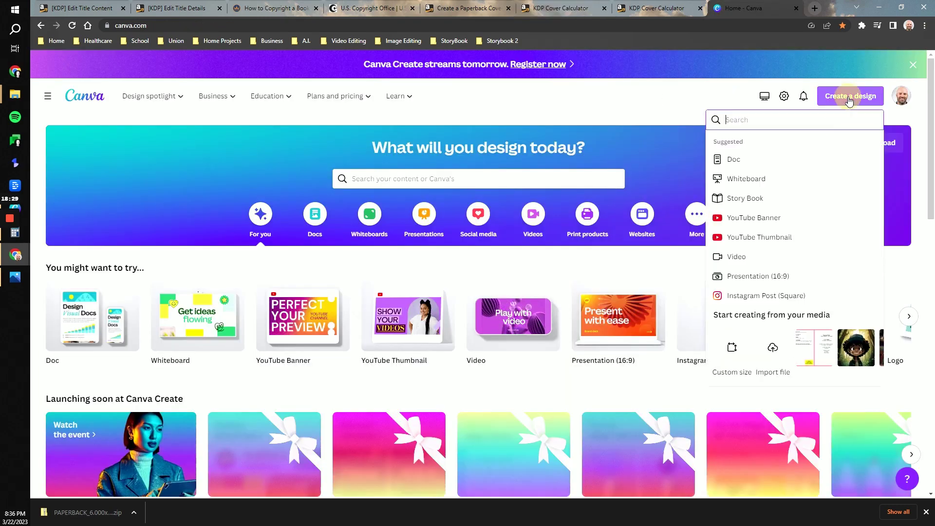
click(731, 347)
click(833, 161)
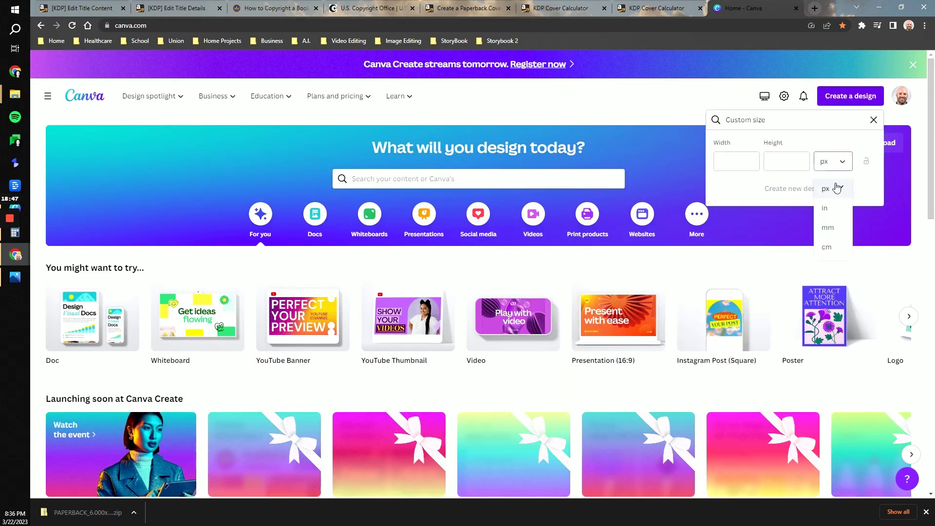
click(834, 207)
click(741, 161)
text(12.33)
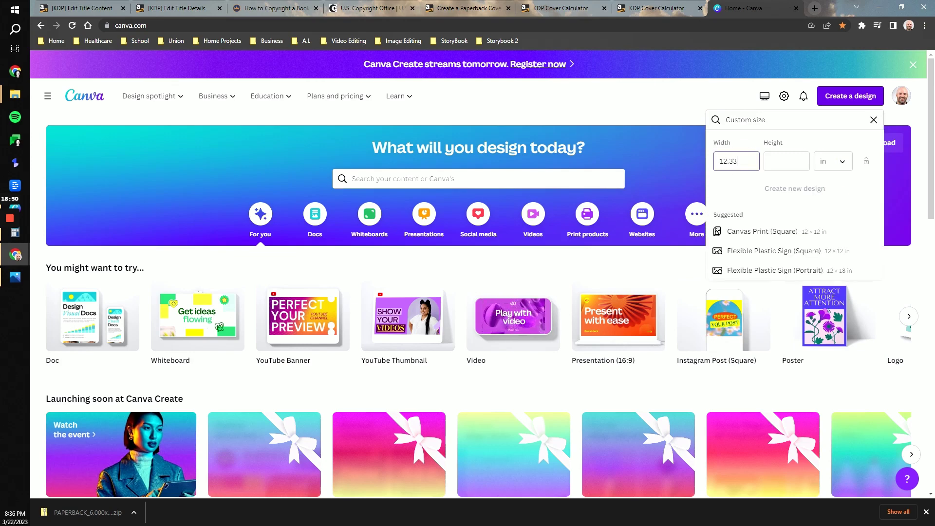
click(787, 161)
text(9.25)
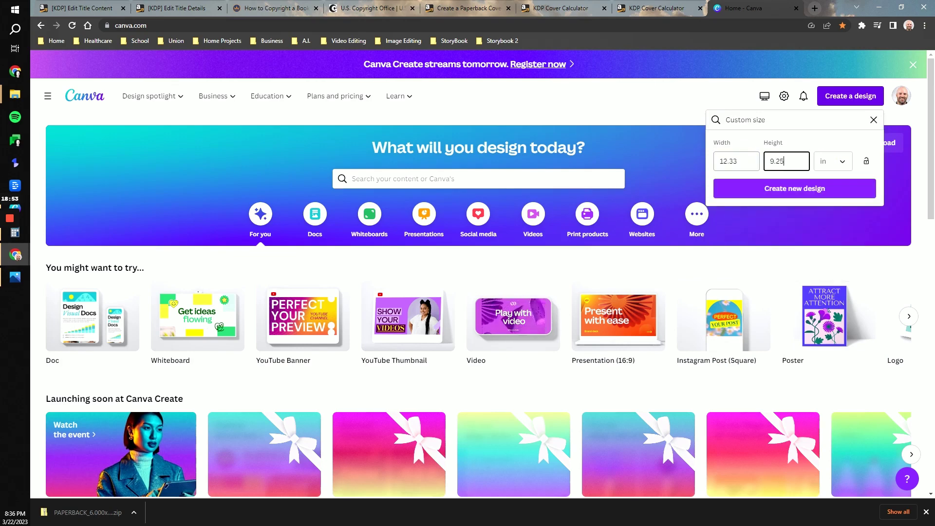
click(760, 189)
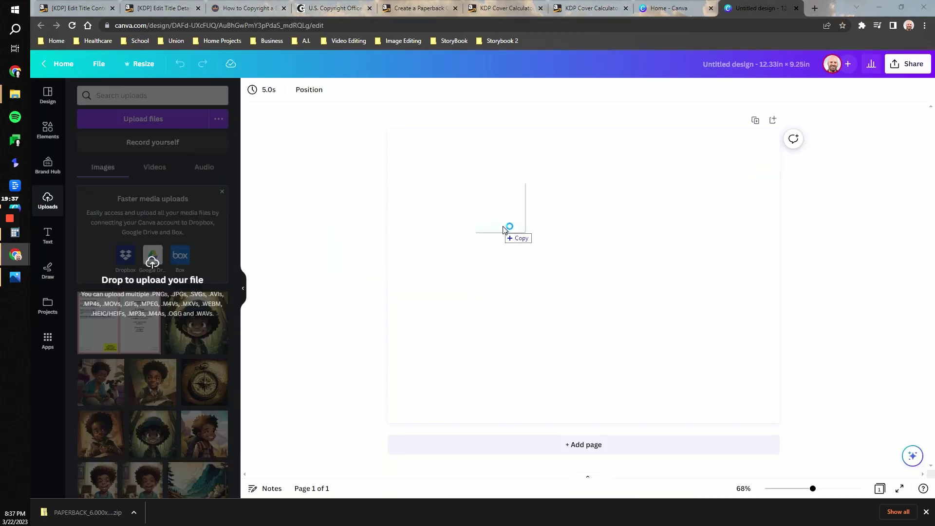
Add the downloaded KDP cover template image to the design and enlarge it to fill the whole page
drag(507, 229, 522, 248)
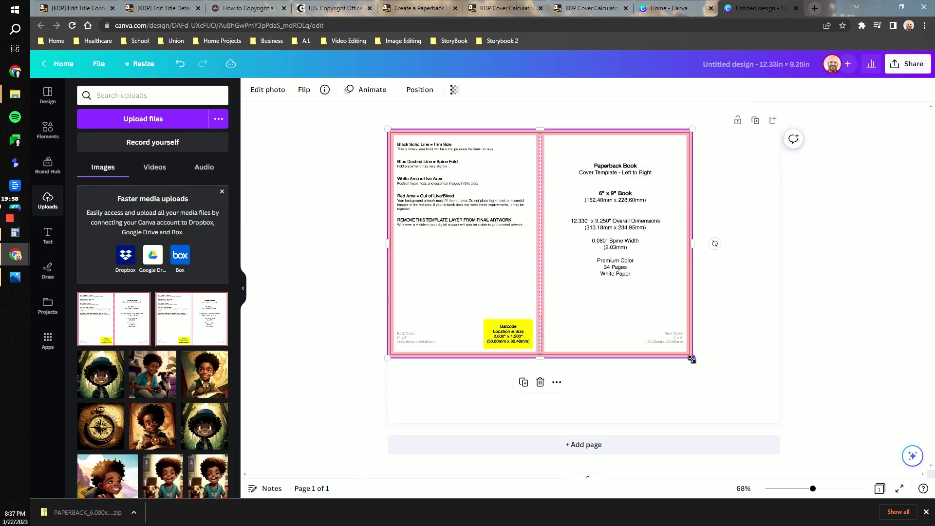
drag(692, 359, 789, 416)
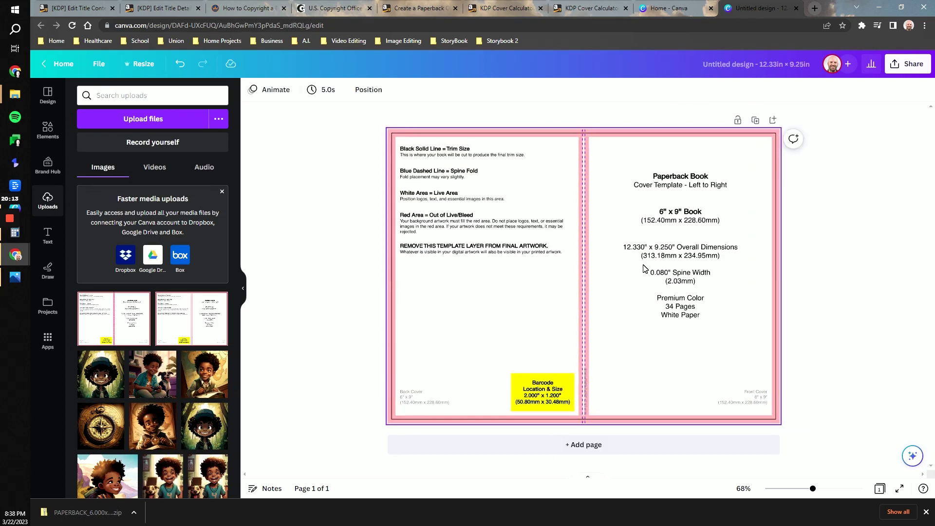
key(ctrl+z)
Place the image of the boy with the backpack on the front cover, scaling and cropping it to the live area
scroll(104, 443, down, 2)
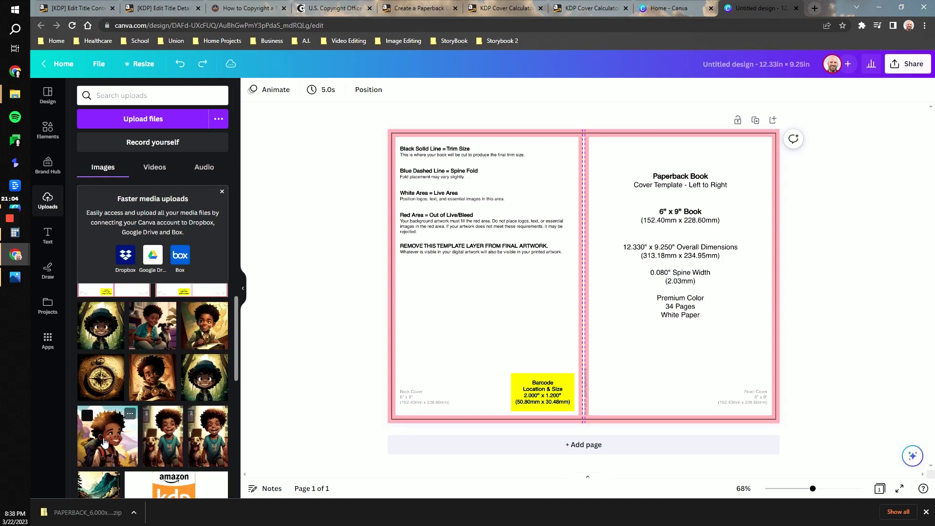
drag(104, 443, 668, 272)
drag(603, 173, 601, 167)
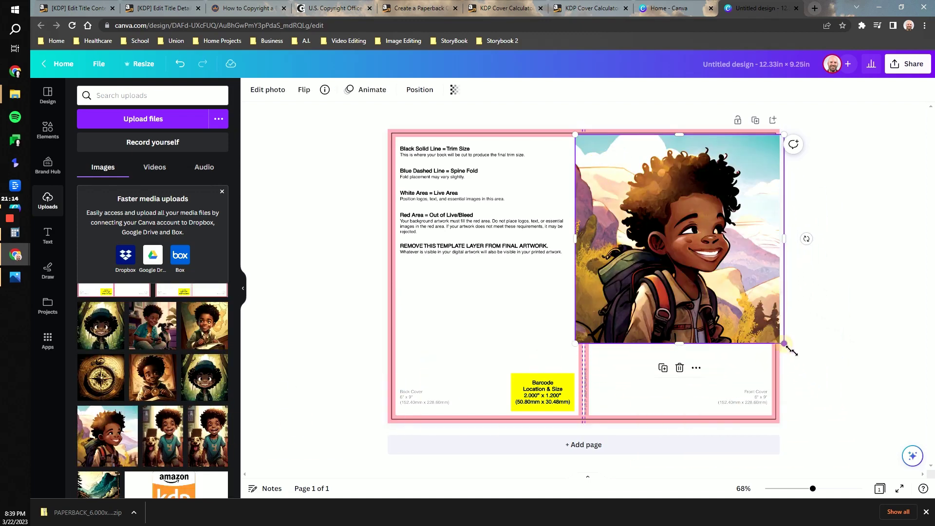
drag(781, 359, 851, 396)
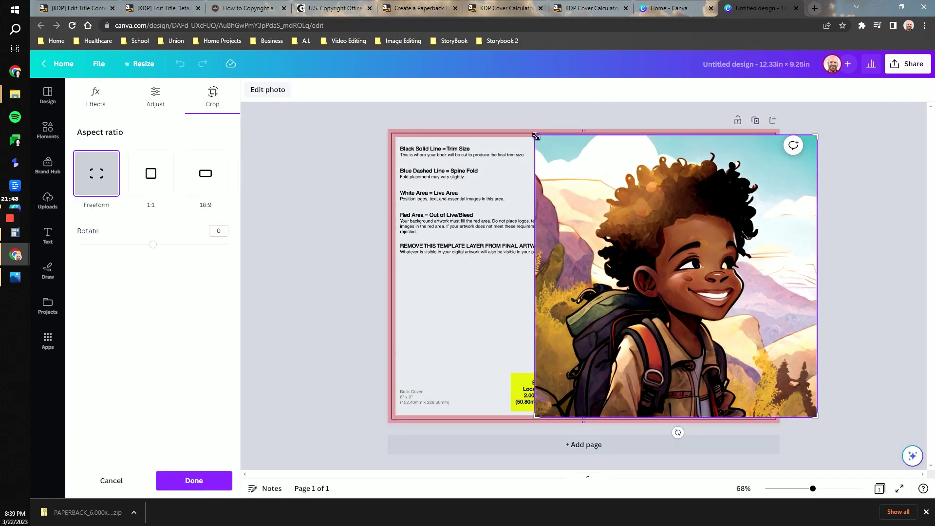
drag(570, 138, 588, 137)
drag(817, 417, 771, 417)
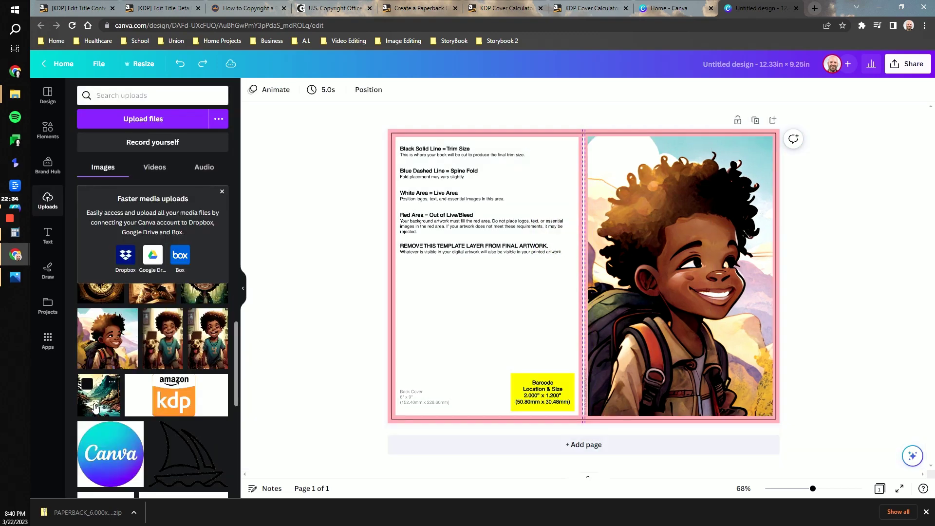
Place the river landscape image on the back cover and size it to fill the live area
drag(101, 395, 492, 232)
drag(589, 329, 691, 400)
drag(472, 276, 446, 271)
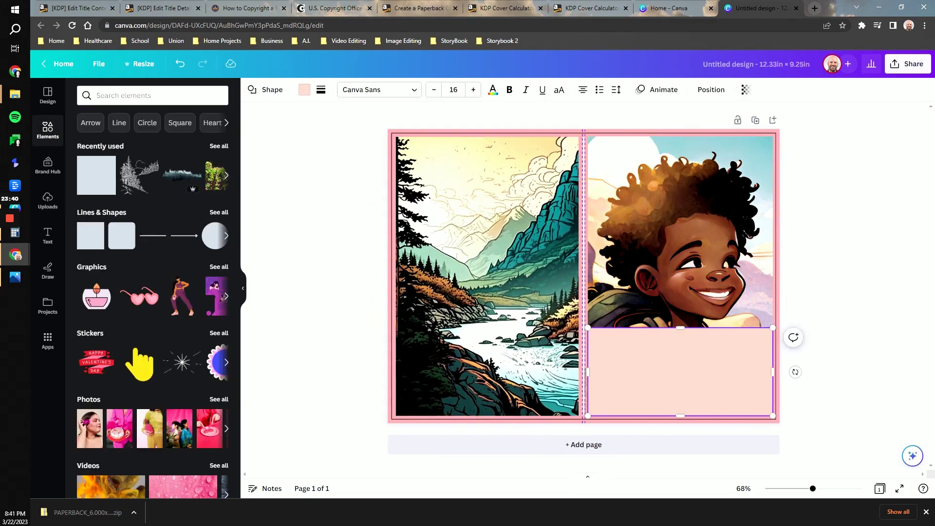
Fill the front cover rectangle with the title "Jace and the Magic Compass" and the author line, on a semi-transparent #f6edcc background
double_click(623, 348)
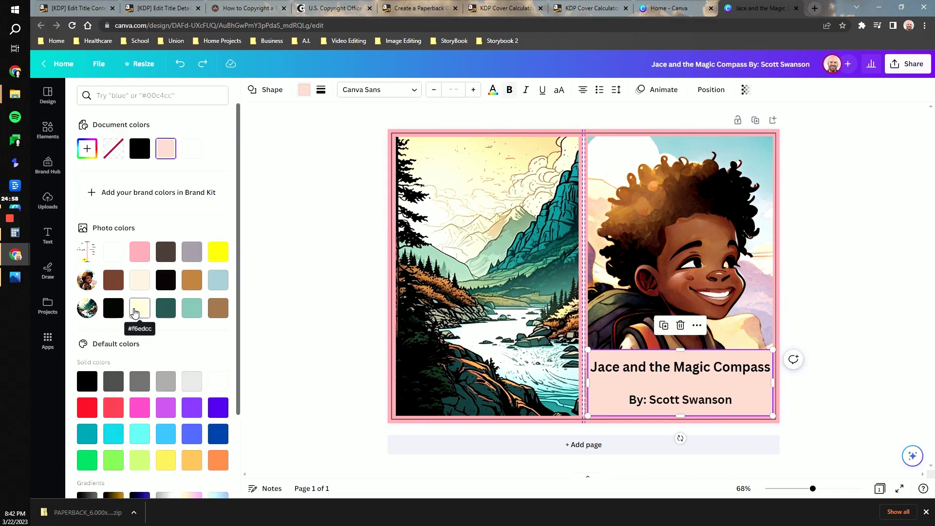
click(135, 312)
click(746, 90)
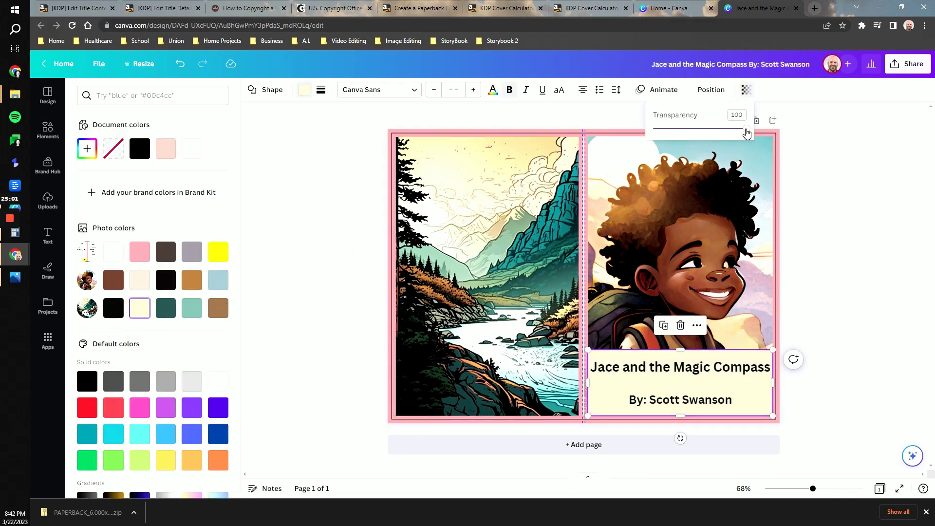
drag(746, 133, 728, 133)
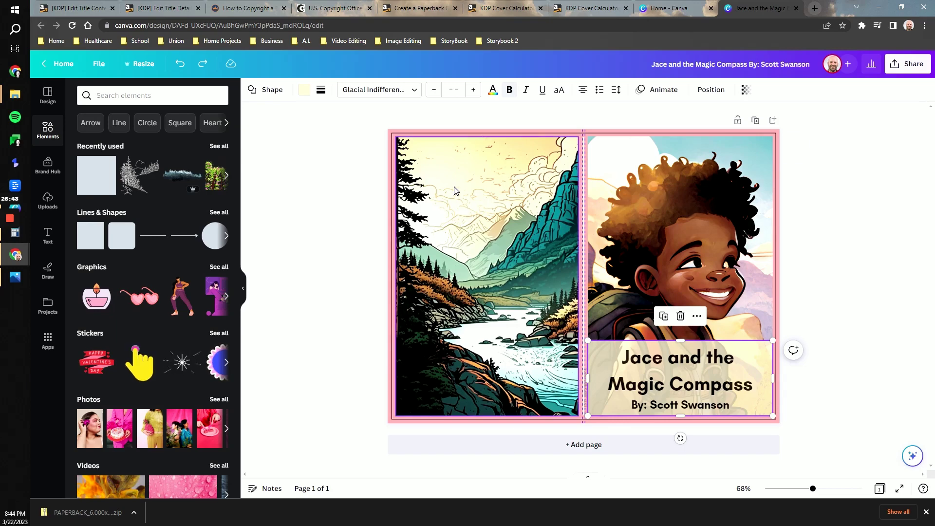
Place a matching panel with the book description on the back cover, and adjust the landscape image's height to about 8.8 in
drag(702, 377, 555, 201)
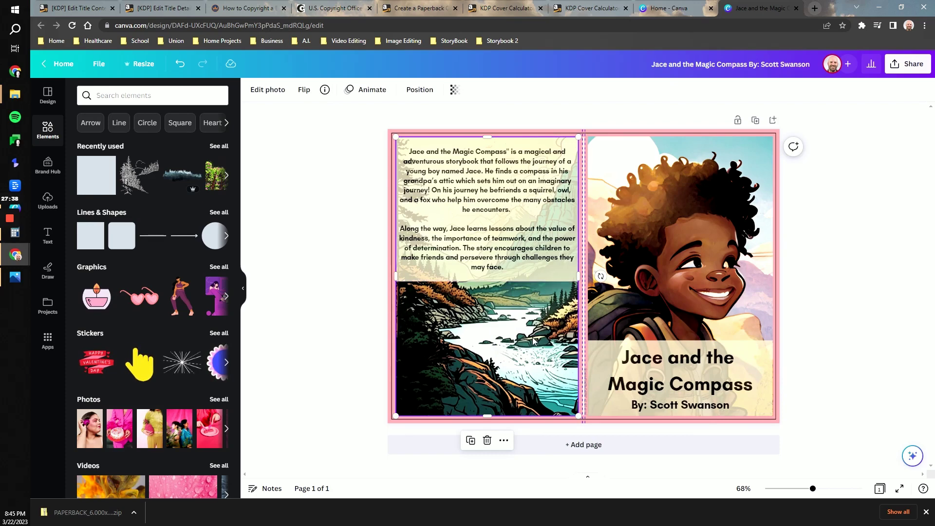
click(536, 349)
mouse_move(487, 417)
mouse_down()
mouse_move(491, 358)
mouse_move(504, 414)
mouse_up()
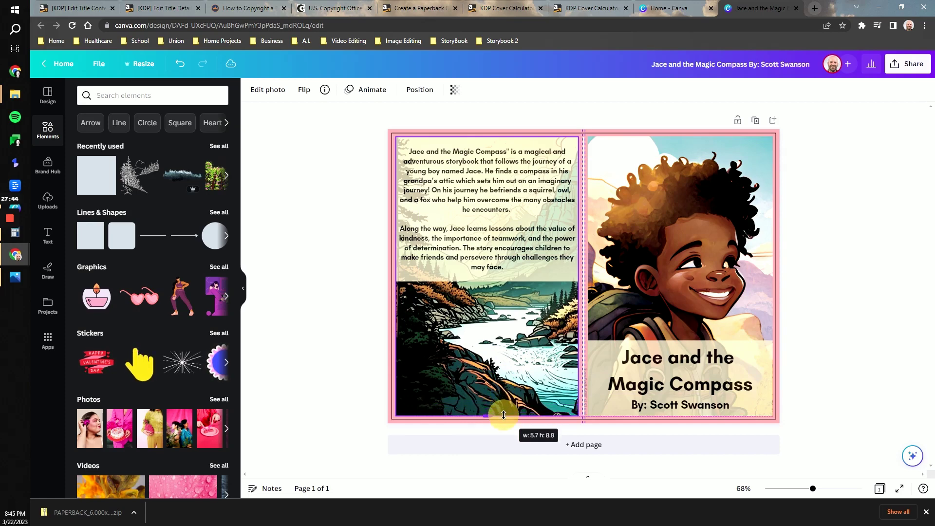
click(564, 424)
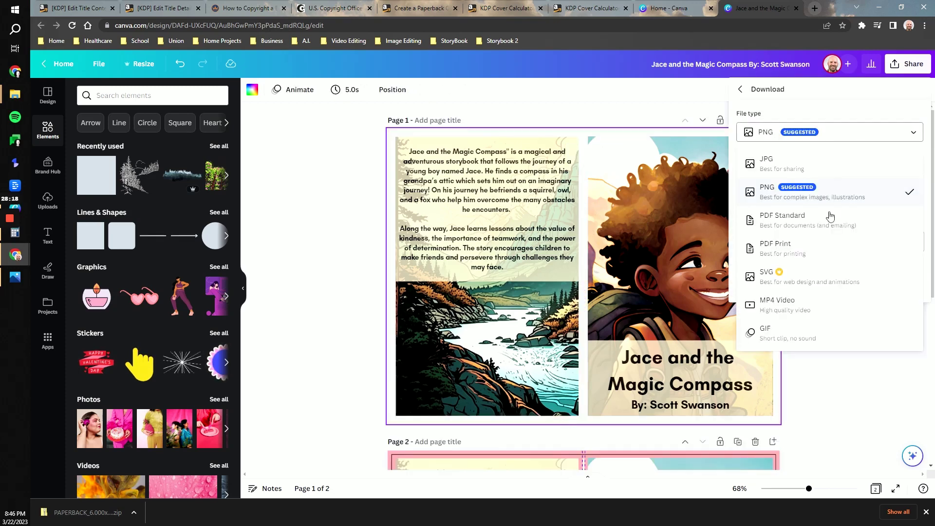
Download the cover design as PDF Print, and upload it to KDP as the paperback's cover file
click(810, 246)
click(818, 217)
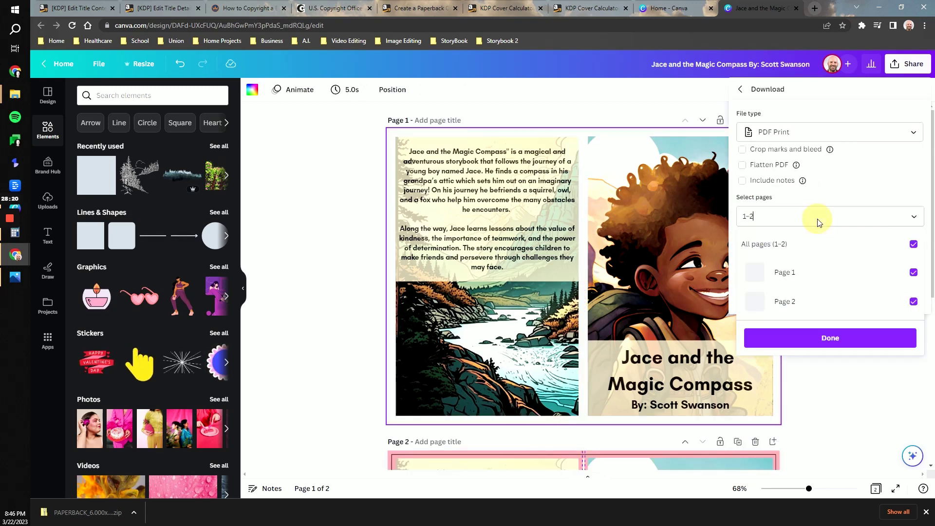
scroll(469, 365, down, 3)
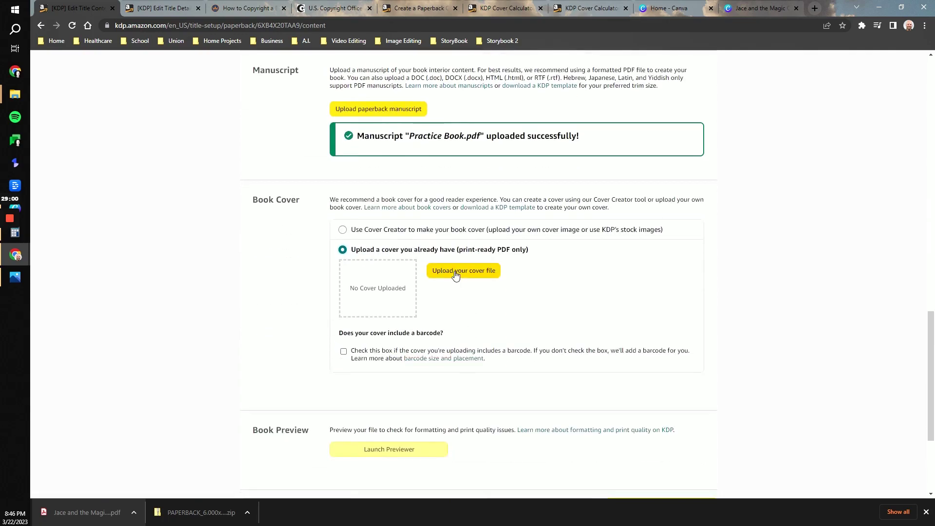
click(456, 273)
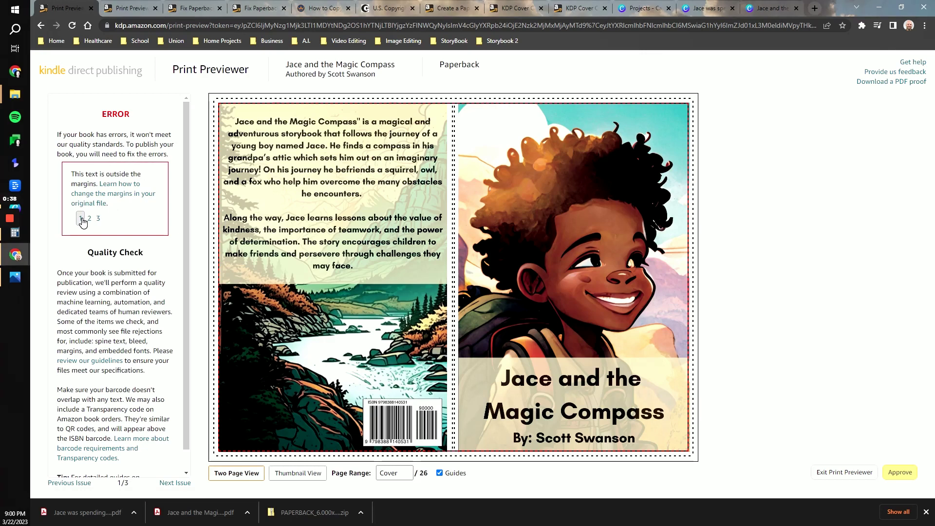
Fix the first flagged margin error in Canva by narrowing page 1's text box to about 5.4 in and heightening its background panel
click(81, 219)
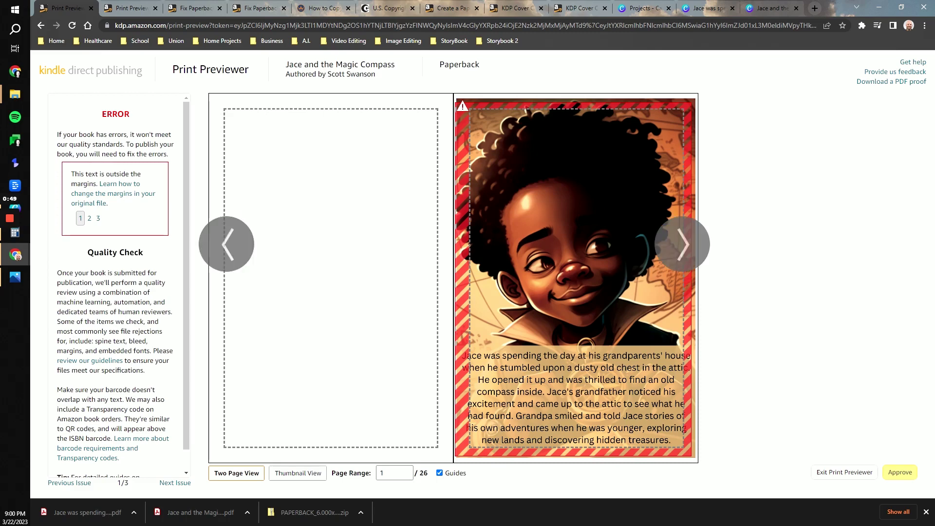
mouse_move(546, 412)
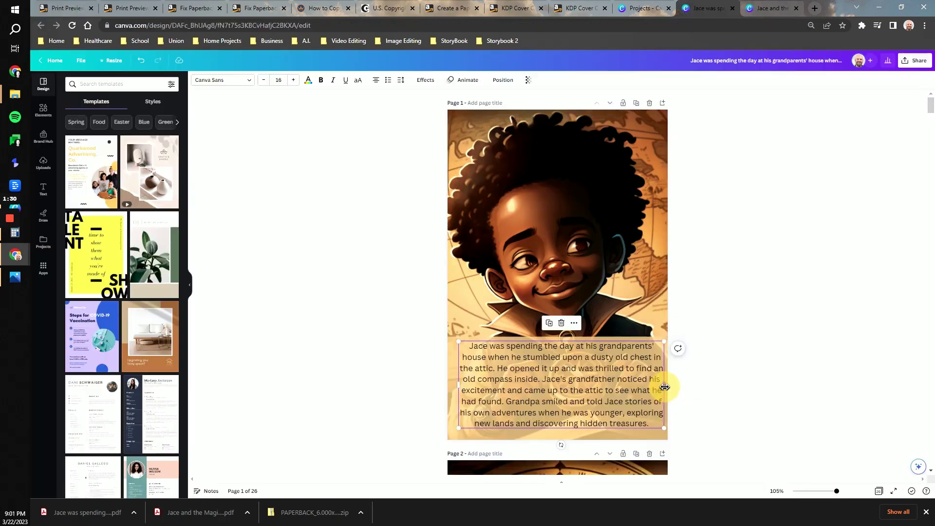
drag(663, 387, 650, 387)
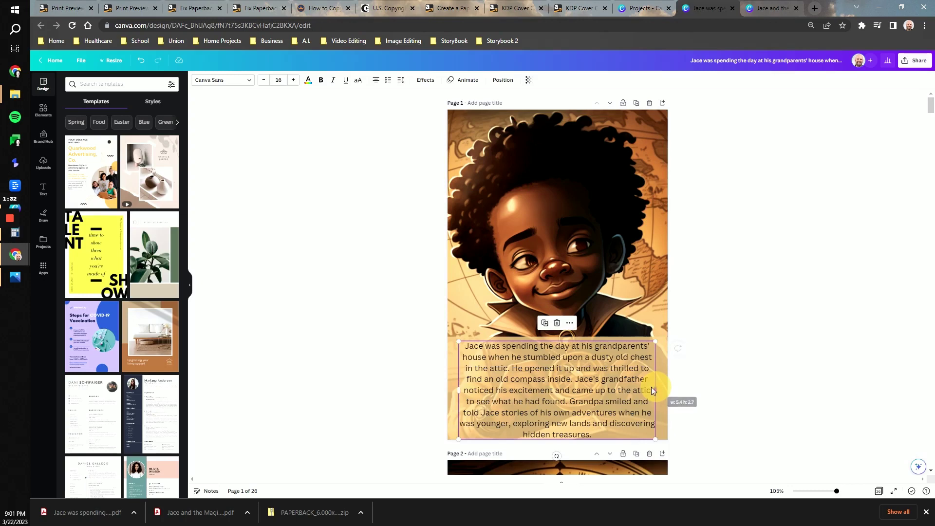
click(557, 337)
drag(557, 337, 557, 329)
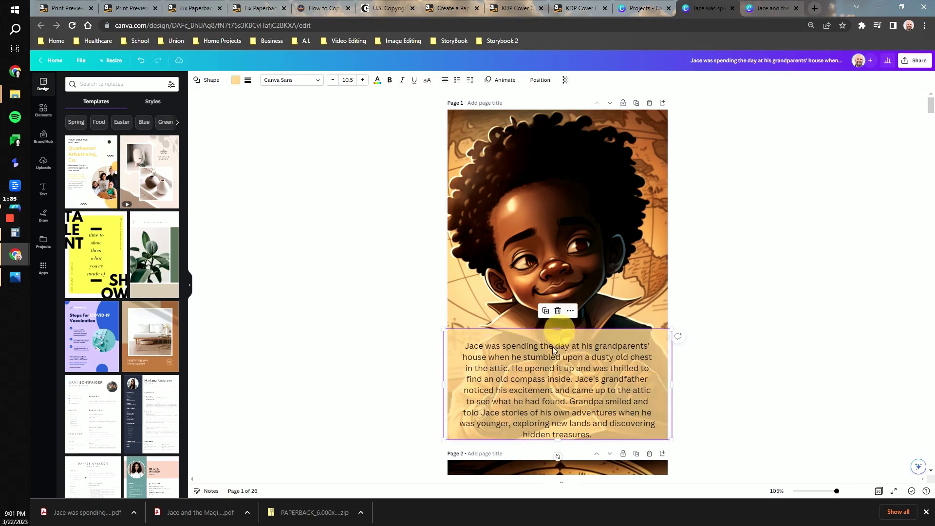
click(549, 384)
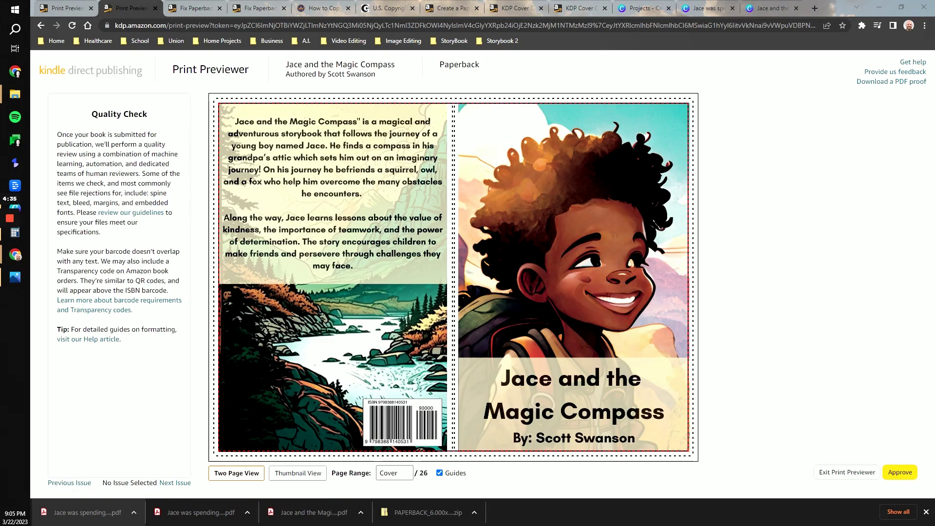
Check page 1 of the corrected book in Print Previewer and approve the book
click(674, 248)
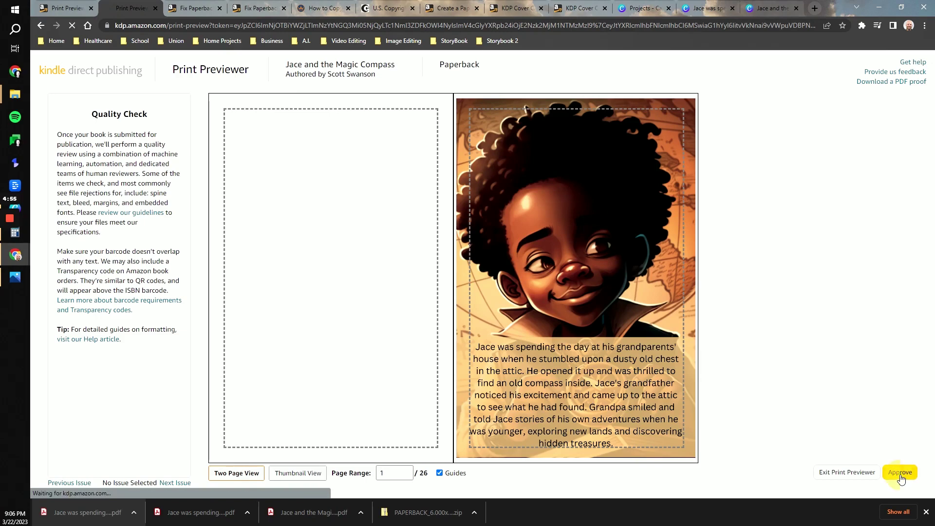
click(900, 473)
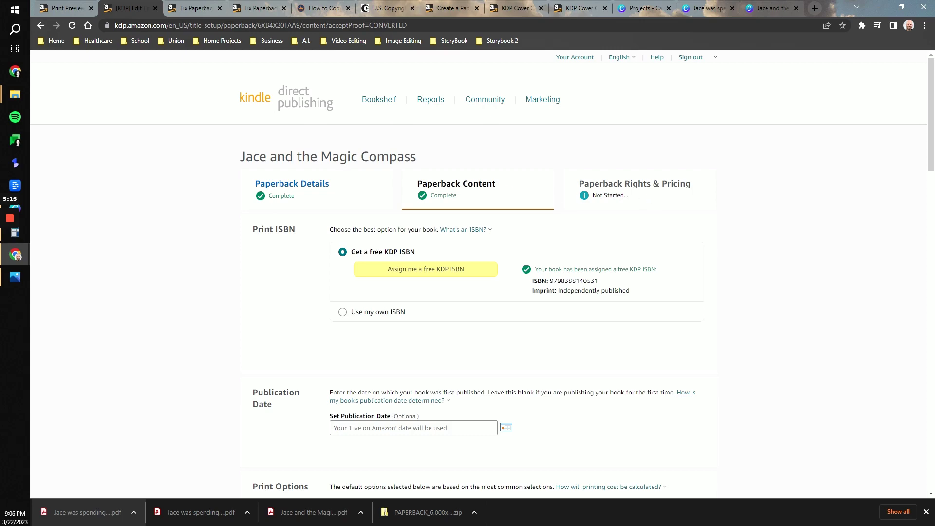
Continue to Paperback Rights & Pricing, keep Amazon.com as the primary marketplace and set its list price to 7.99 USD
scroll(701, 246, down, 20)
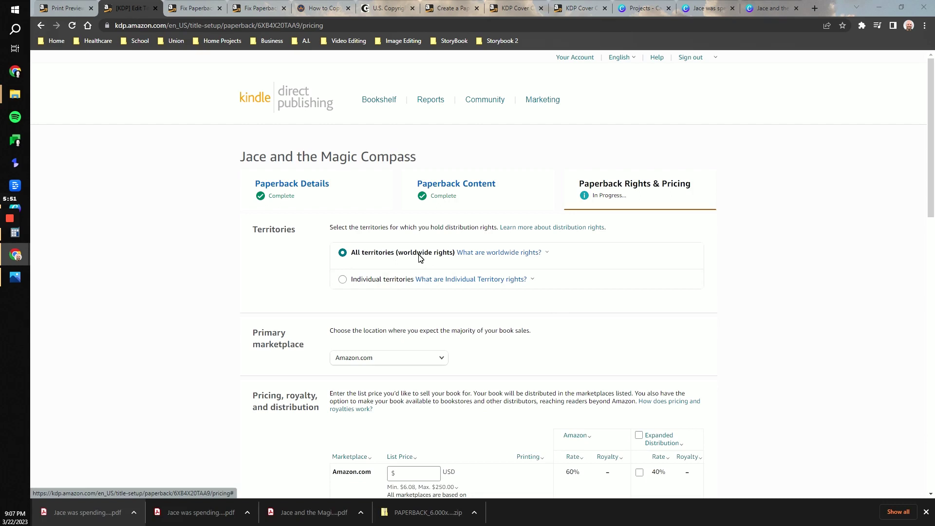
click(390, 361)
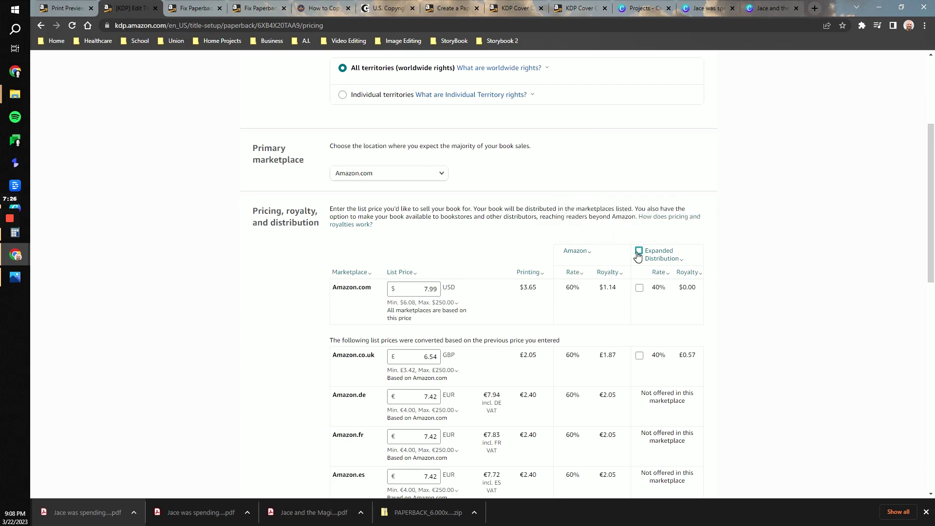
Try enabling Expanded Distribution for the listed marketplaces and clear the option again
mouse_move(641, 256)
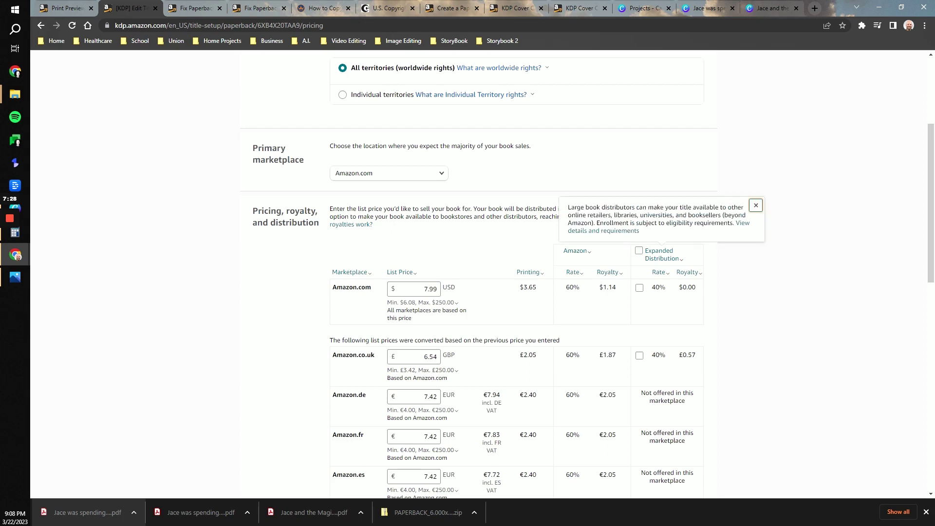
click(639, 251)
click(638, 250)
Review the converted marketplace list prices, the terms and conditions, and the book proof request option
scroll(639, 253, down, 11)
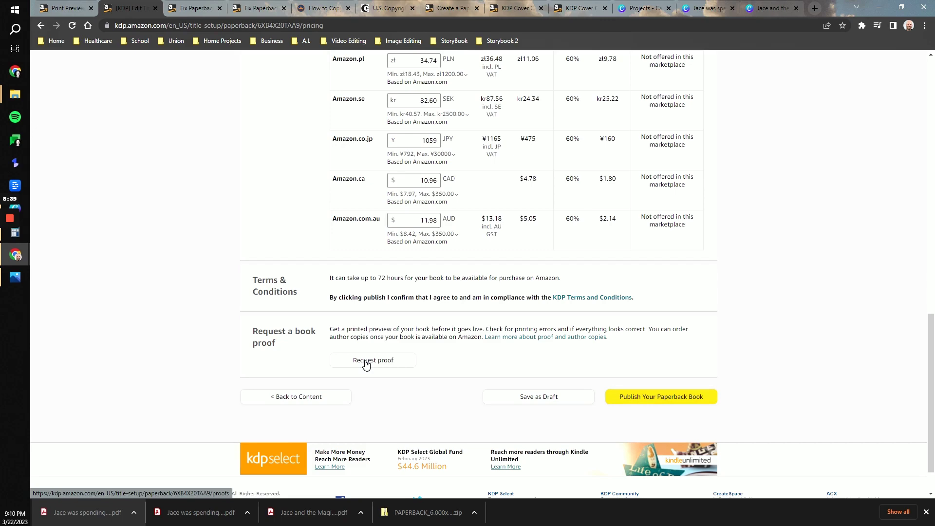
scroll(519, 168, up, 9)
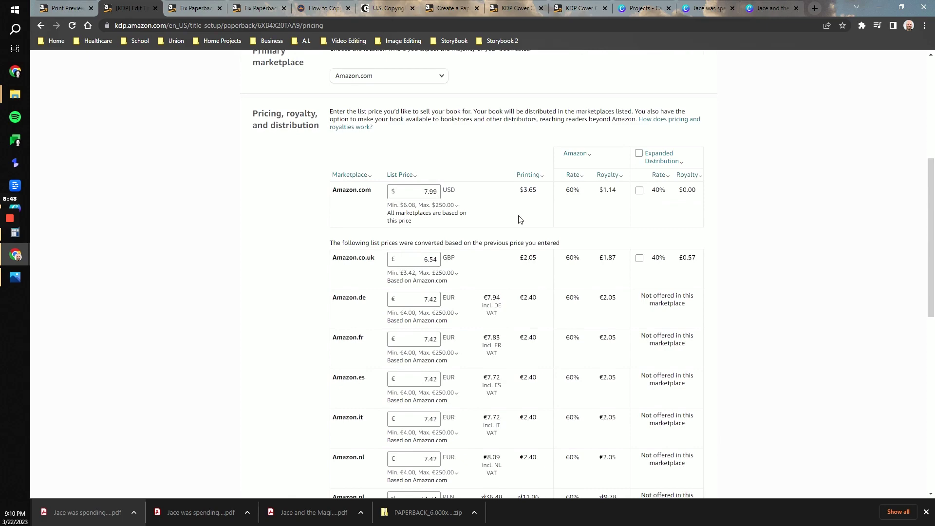
scroll(520, 219, down, 9)
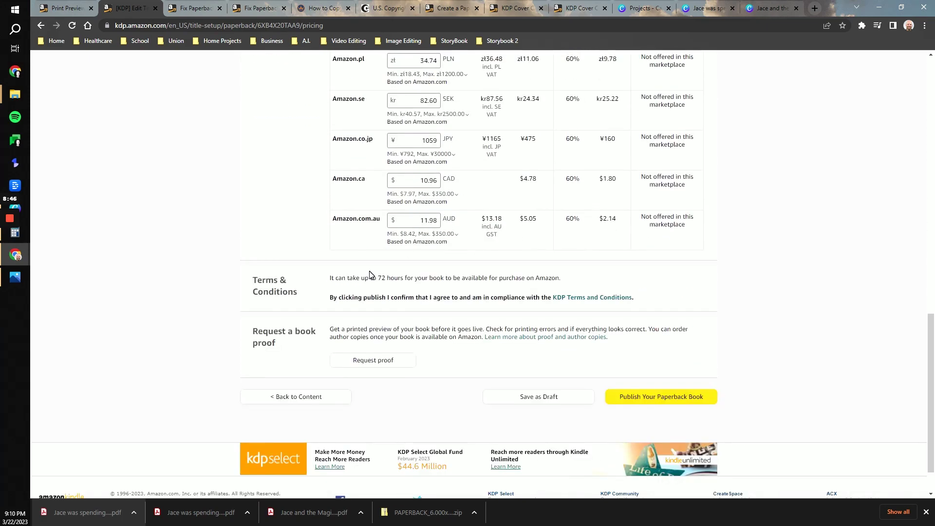